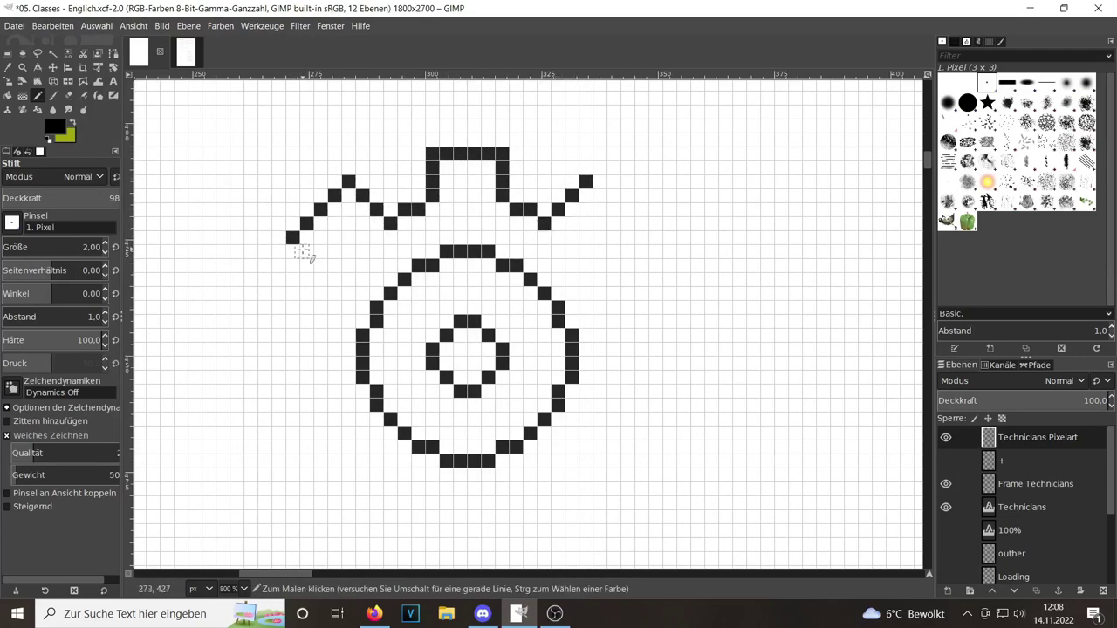
- Draw the remaining 1px gear teeth on both sides and along the gear's bottom
drag(615, 294, 615, 308)
drag(321, 293, 322, 308)
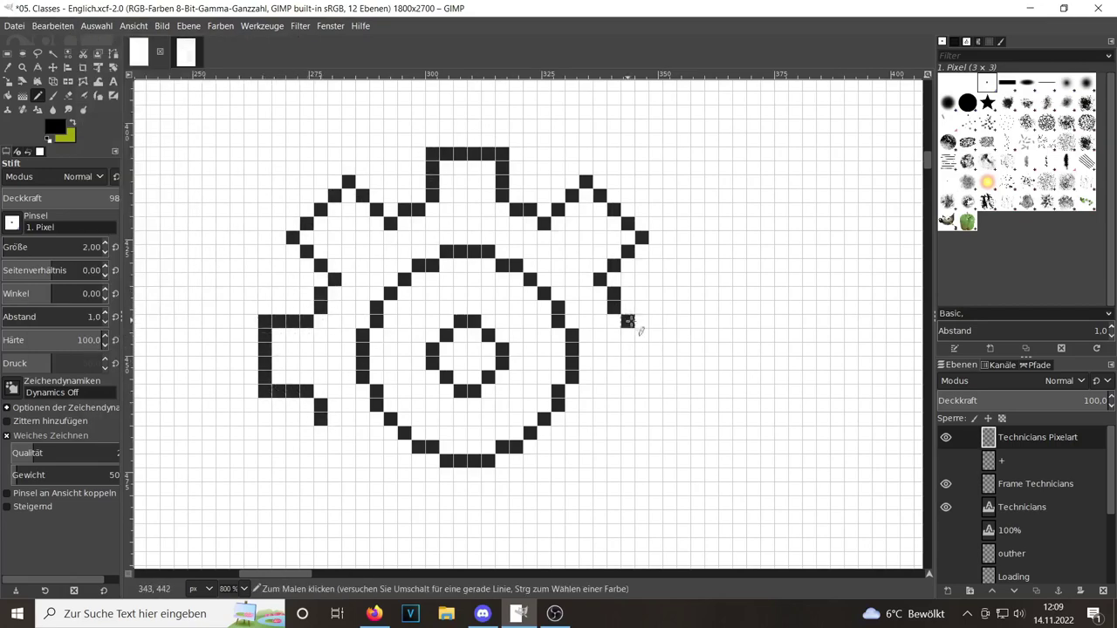
mouse_move(629, 321)
mouse_down()
mouse_move(668, 390)
mouse_move(615, 419)
mouse_up()
mouse_move(320, 453)
mouse_down()
mouse_move(307, 489)
mouse_move(337, 524)
mouse_move(392, 489)
mouse_move(431, 504)
mouse_up()
drag(562, 503, 529, 504)
drag(457, 458, 457, 512)
drag(527, 458, 499, 509)
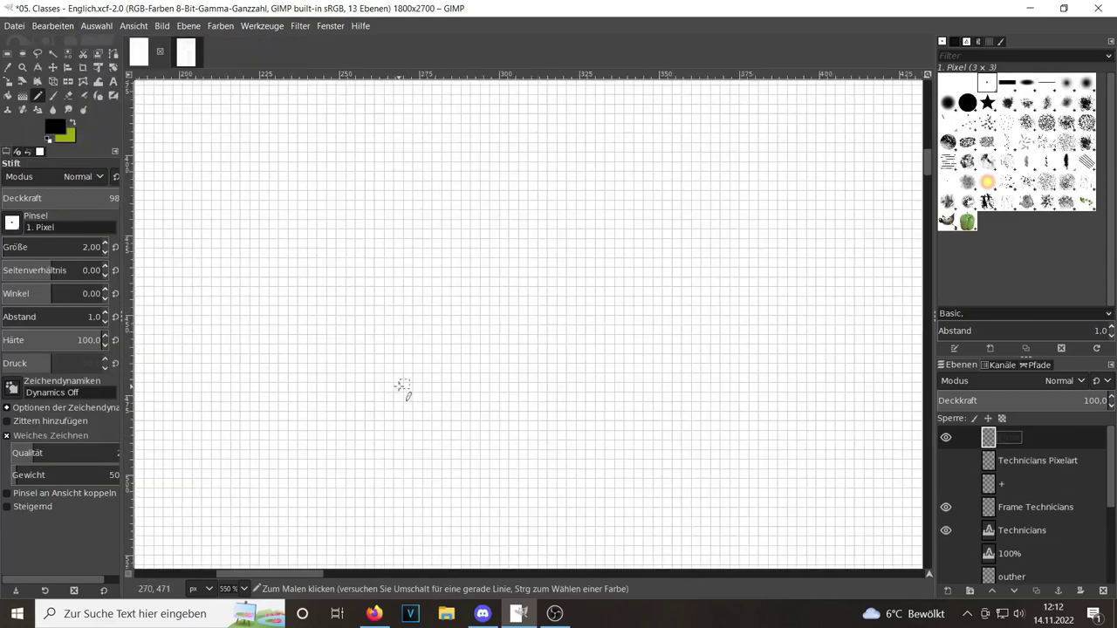
- Draw the two long diagonal handle edges and the handle's top bar
drag(377, 366, 574, 164)
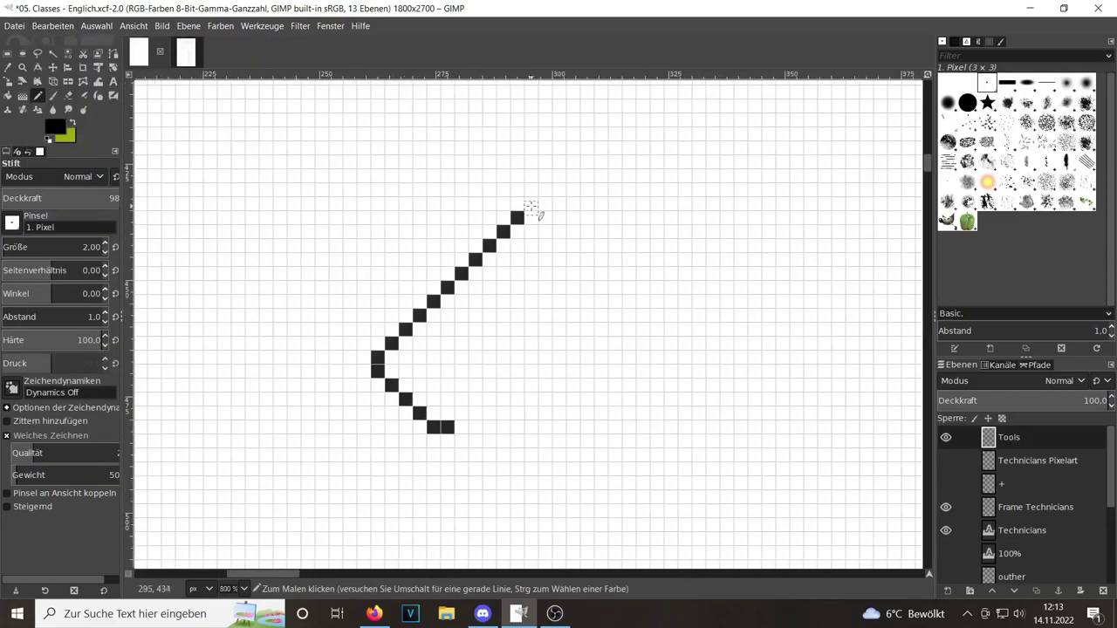
drag(461, 412, 621, 259)
scroll(429, 274, up, 3)
scroll(428, 274, right, 3)
drag(402, 273, 445, 273)
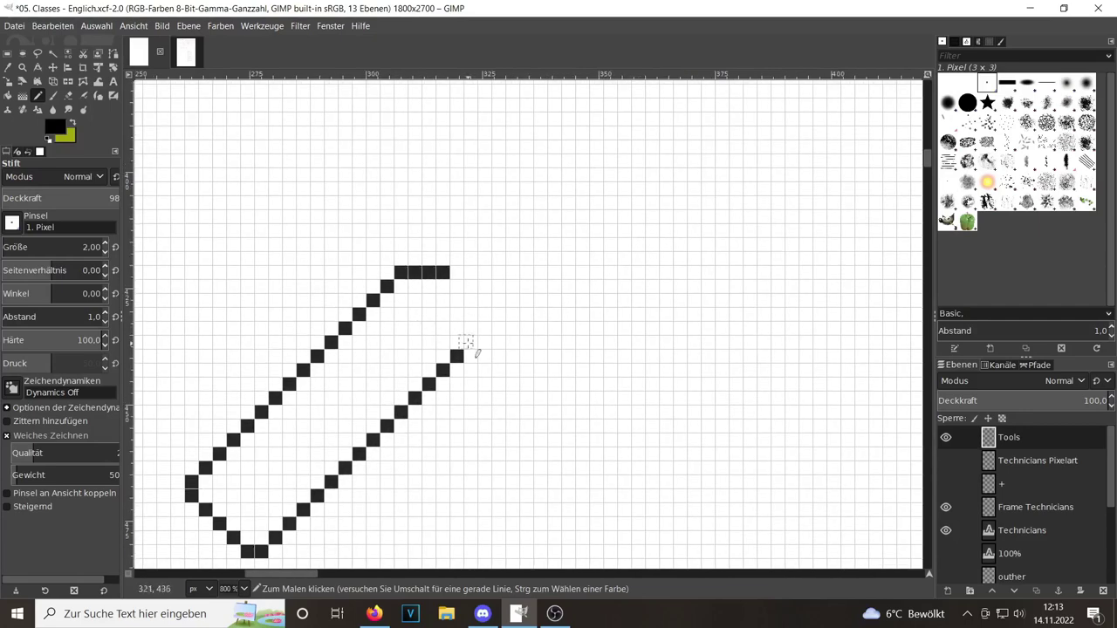
drag(471, 344, 471, 308)
- Erase a stray top-bar pixel and outline the wrench head with its jaw tips
key(shift+e)
click(443, 272)
key(n)
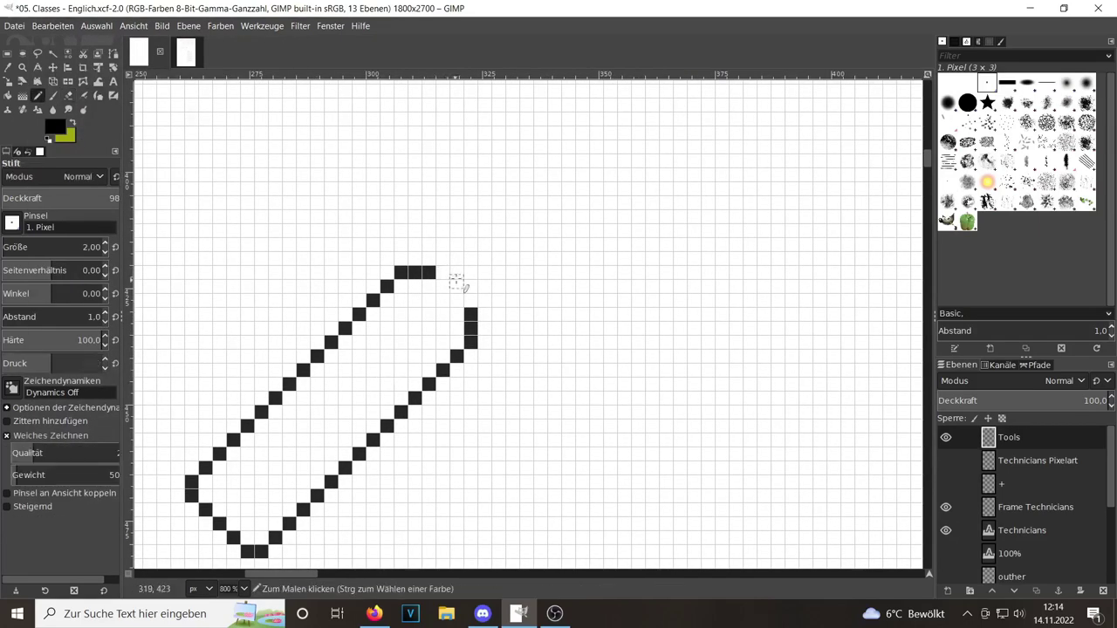
click(443, 259)
click(484, 300)
drag(484, 188, 499, 188)
drag(554, 259, 554, 244)
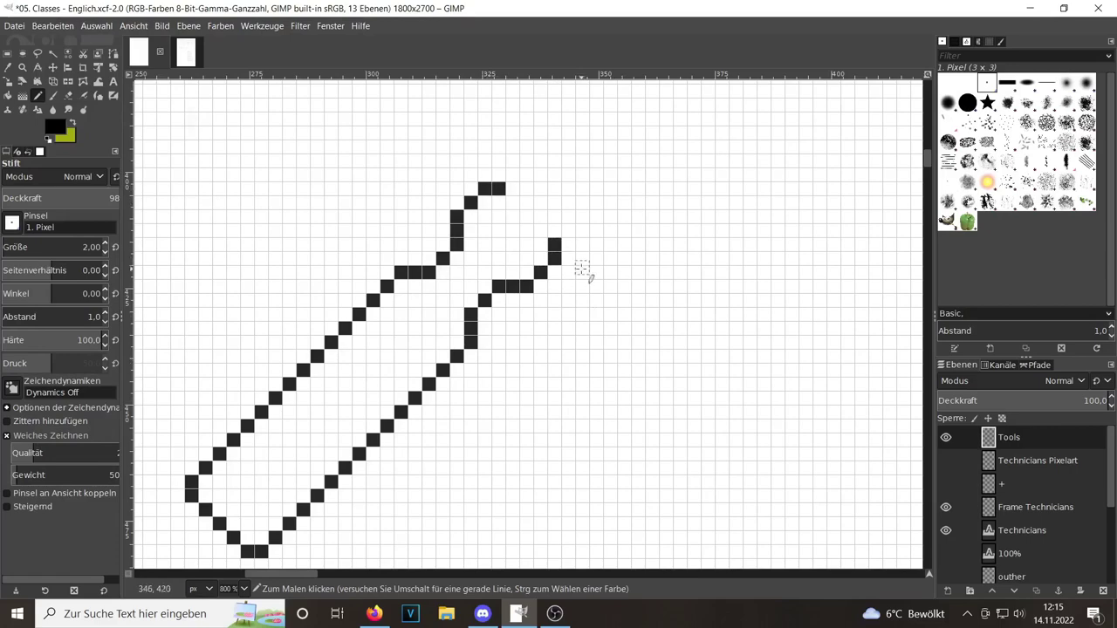
drag(526, 188, 541, 175)
drag(554, 217, 569, 203)
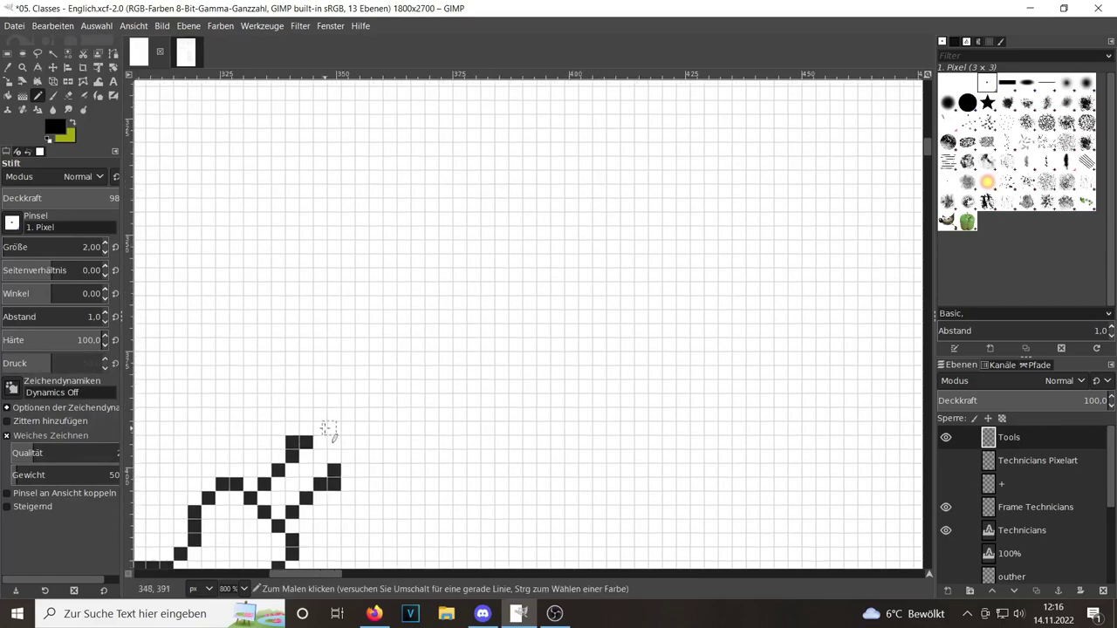
- Draw the crossing tool's two parallel edges and the upper-left wrench head outline
drag(324, 429, 599, 149)
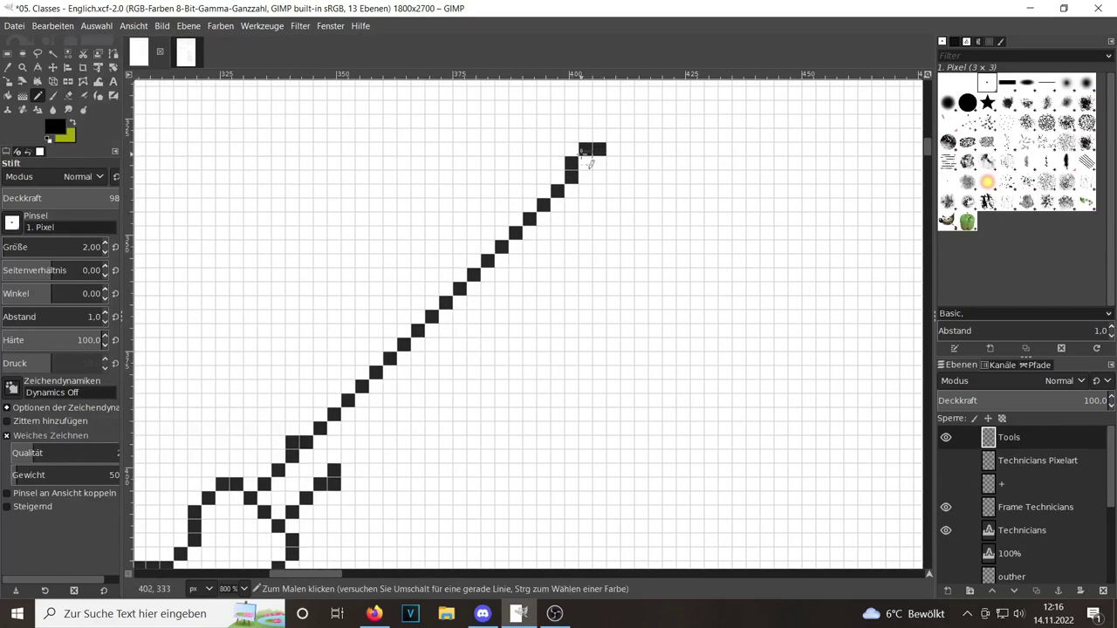
drag(627, 191, 340, 455)
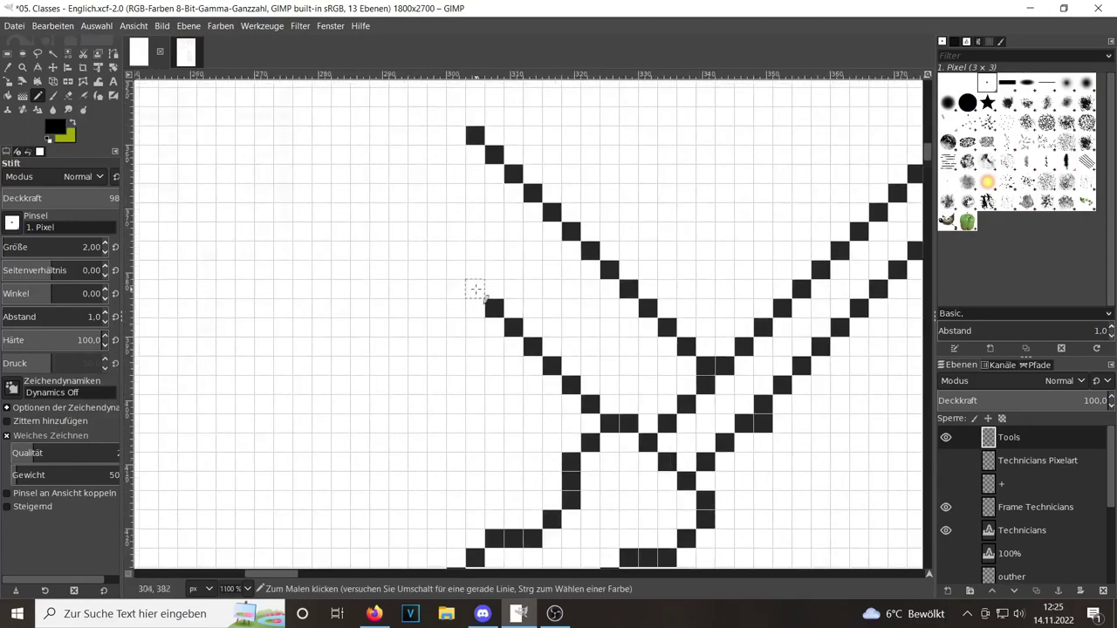
mouse_move(475, 289)
mouse_down()
mouse_move(415, 229)
mouse_move(342, 211)
mouse_move(224, 154)
mouse_up()
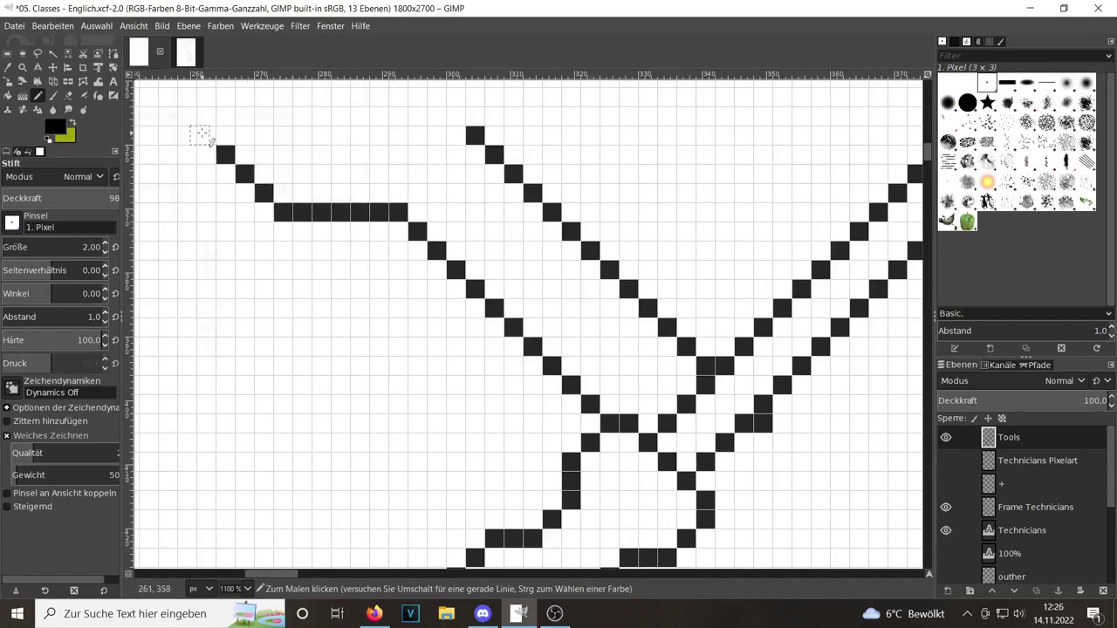
scroll(200, 132, up, 3)
mouse_move(210, 234)
mouse_down()
mouse_move(209, 175)
mouse_move(289, 217)
mouse_move(387, 235)
mouse_move(347, 146)
mouse_move(389, 136)
mouse_move(447, 210)
mouse_move(468, 314)
mouse_up()
scroll(387, 235, up, 3)
scroll(468, 314, down, 1)
- Extend the crossing tool's handle outline diagonally down to the lower right
drag(514, 257, 651, 404)
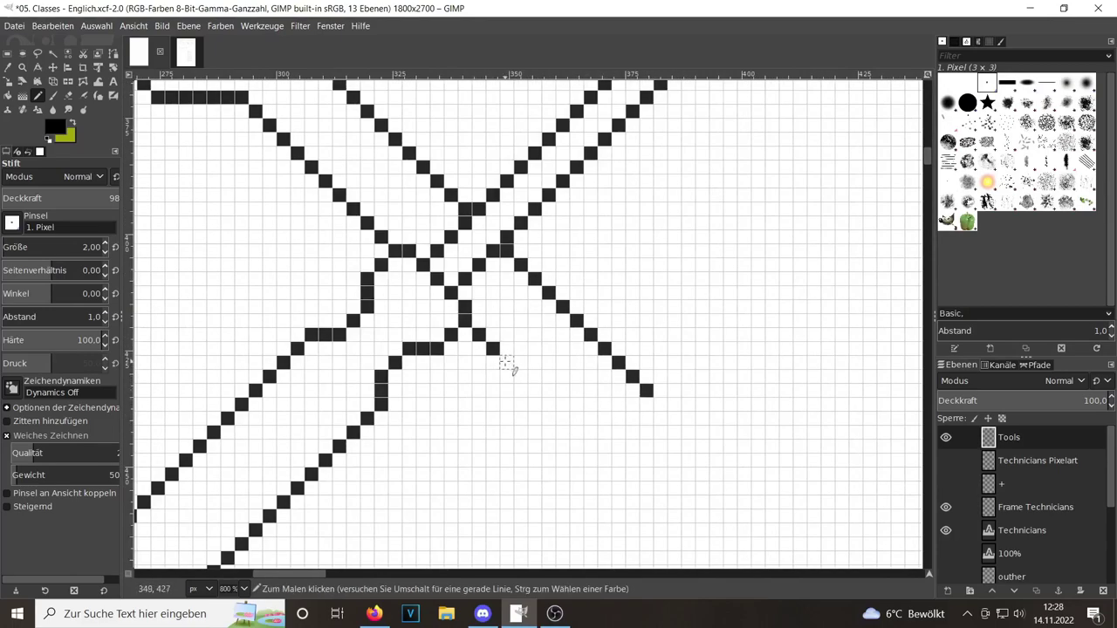
drag(507, 365, 603, 458)
scroll(602, 458, down, 2)
scroll(524, 366, down, 1)
scroll(524, 367, up, 1)
mouse_move(518, 349)
mouse_down()
mouse_move(518, 397)
mouse_move(568, 485)
mouse_move(613, 454)
mouse_up()
scroll(567, 485, down, 1)
scroll(567, 485, up, 1)
scroll(609, 411, right, 1)
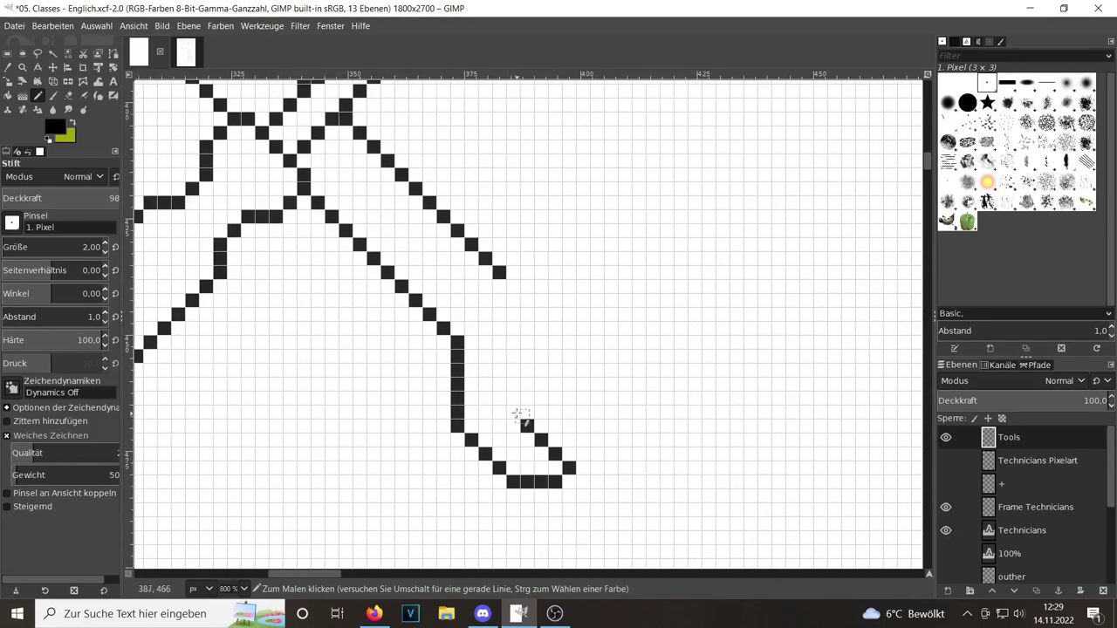
- Draw the hooked jaw at the lower-right end and make the gear layer visible again
mouse_move(524, 414)
mouse_down()
mouse_move(536, 349)
mouse_move(616, 339)
mouse_move(596, 319)
mouse_up()
scroll(616, 339, right, 1)
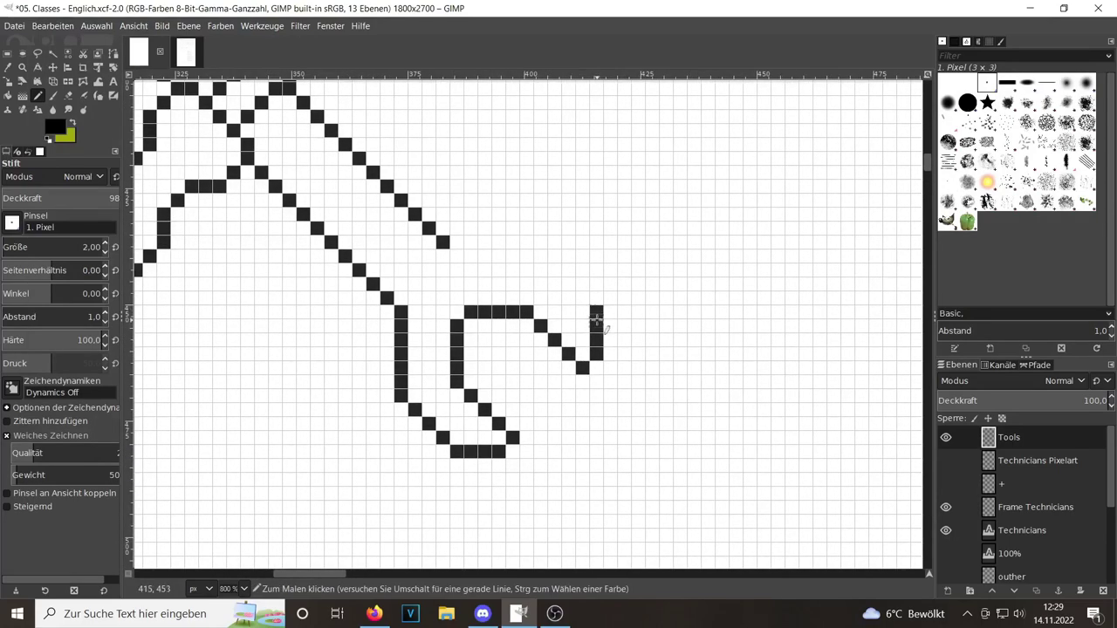
key(minus)
click(946, 460)
- Move the crossed tools layer onto the gear
key(m)
drag(524, 253, 462, 323)
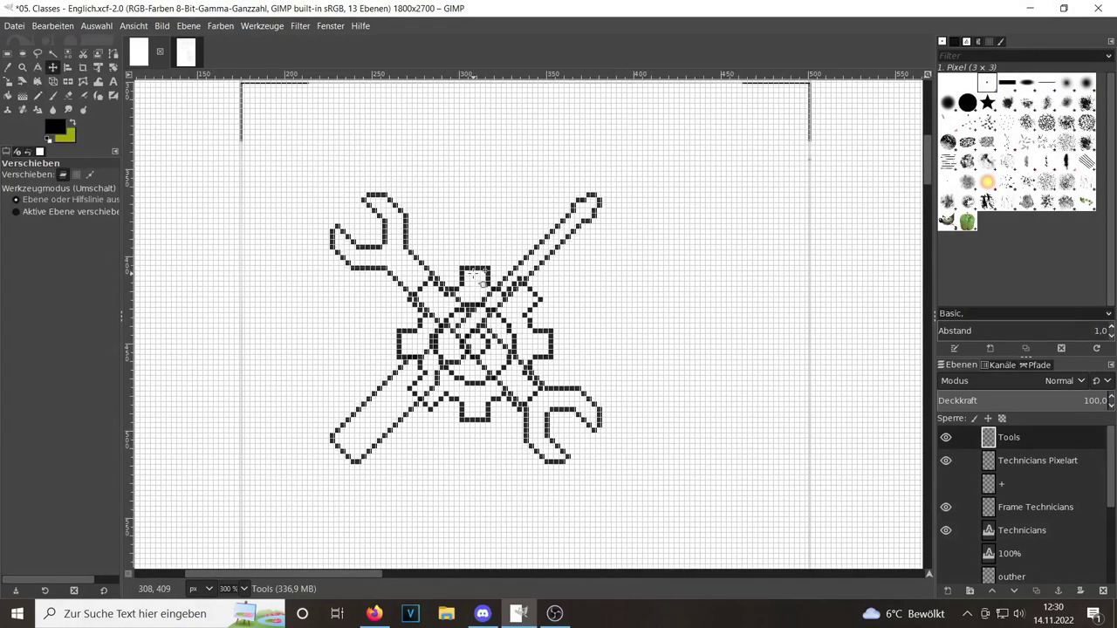
key(plus)
key(minus)
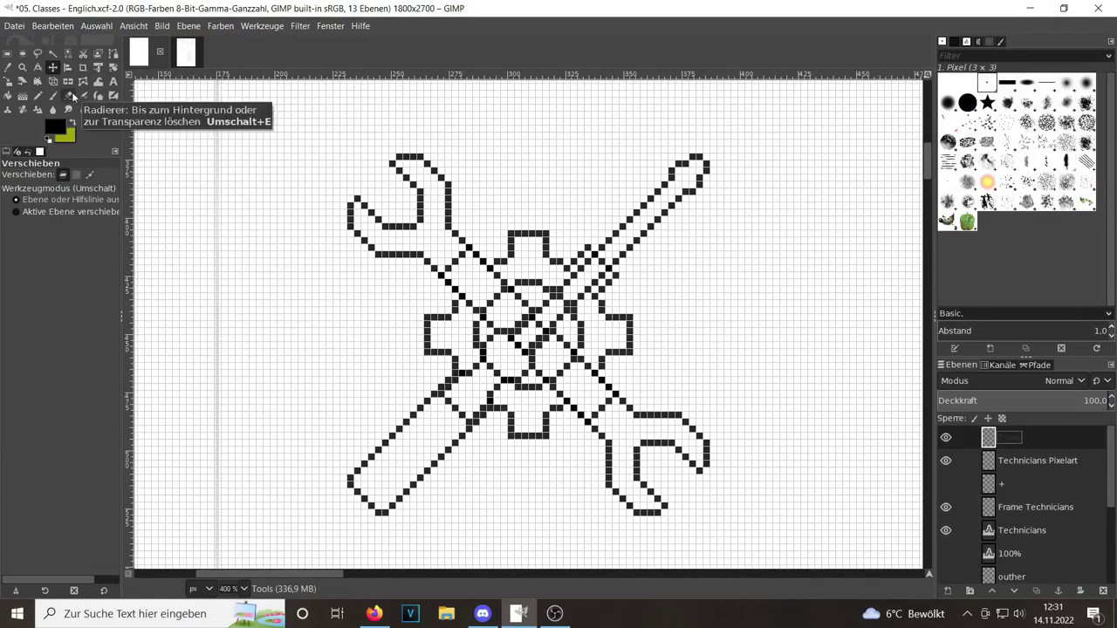
- Switch to the Eraser and zoom in on the pixels where the tools overlap the gear
click(69, 95)
key(plus)
key(plus)
key(plus)
key(minus)
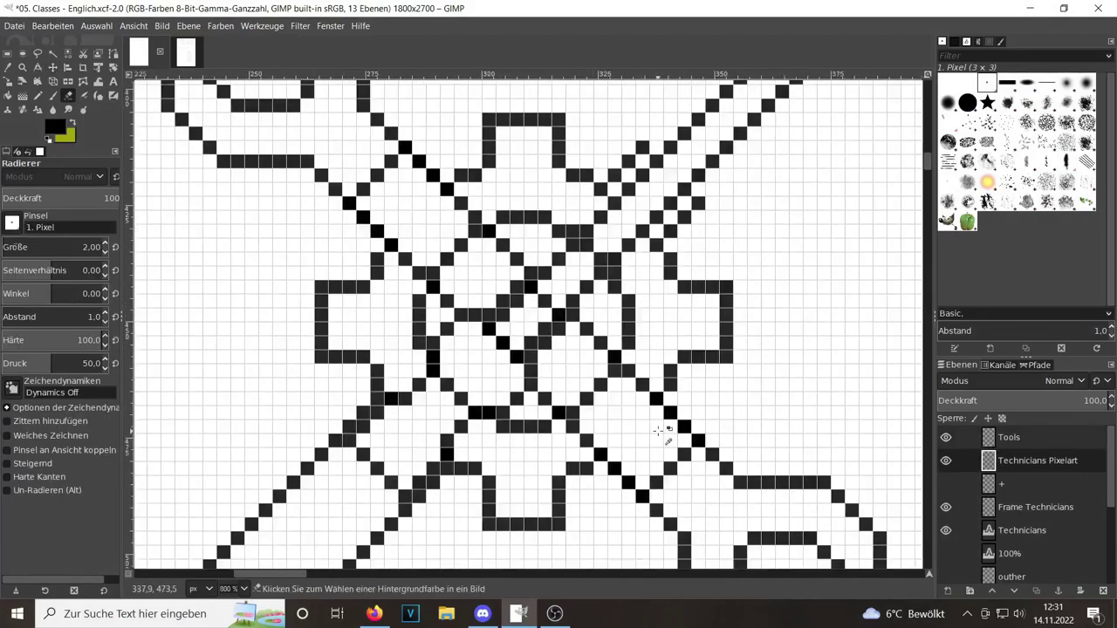
key(minus)
key(minus)
key(minus)
key(minus)
key(plus)
key(plus)
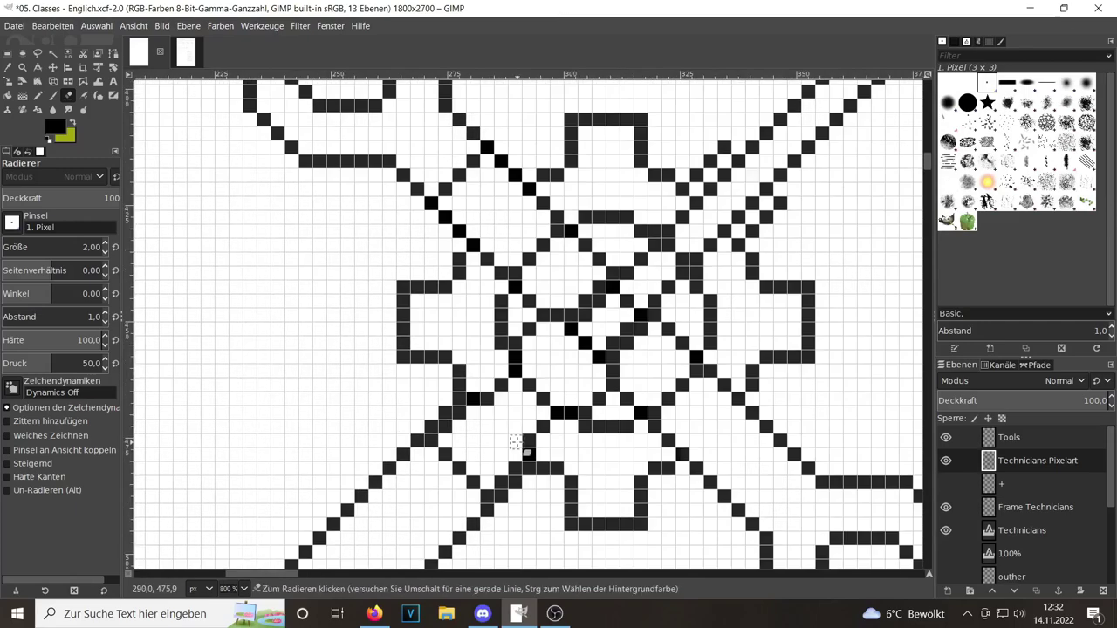
key(plus)
middle_click(469, 395)
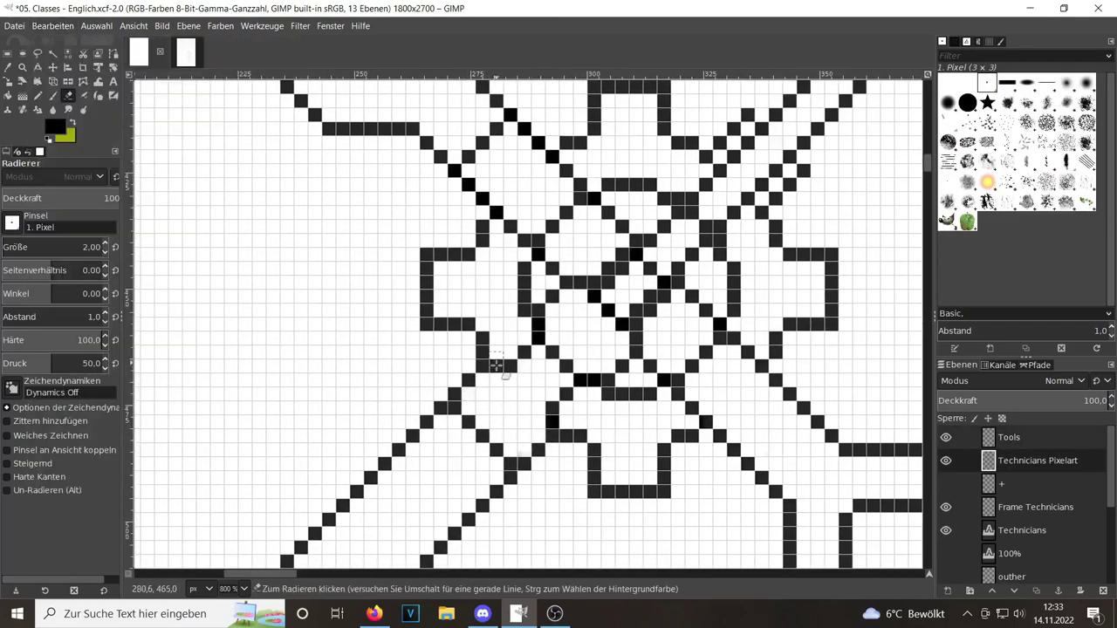
- Toggle the gear and tools layer visibility to inspect the gear pixels, then view the whole card
click(946, 460)
click(946, 437)
click(946, 460)
key(plus)
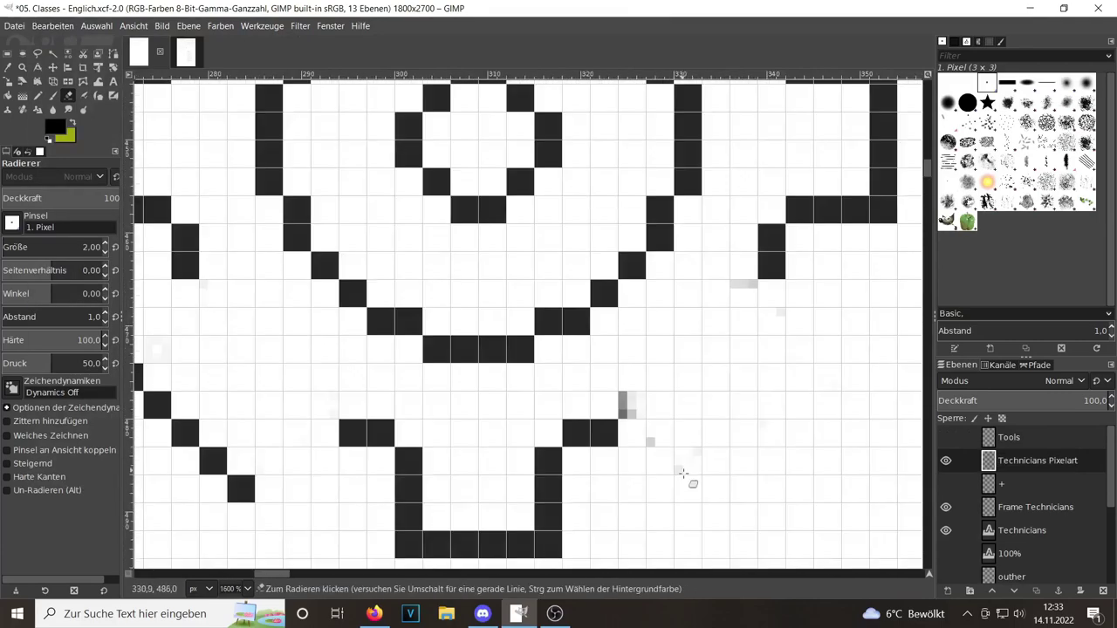
scroll(743, 294, up, 3)
key(minus)
scroll(375, 245, down, 1)
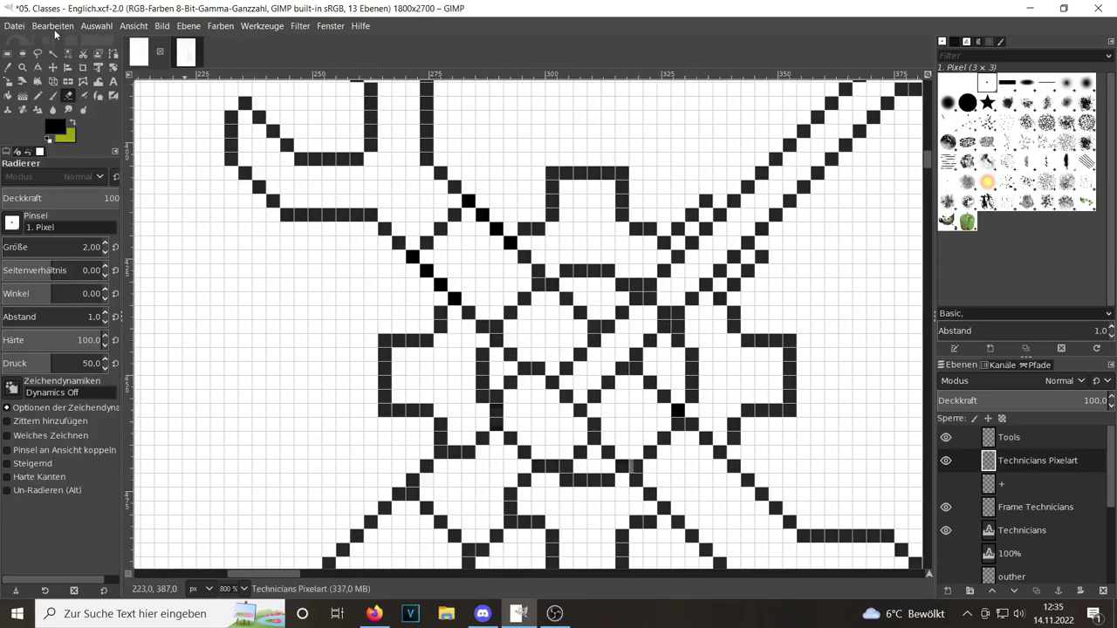
key(plus)
key(plus)
key(2)
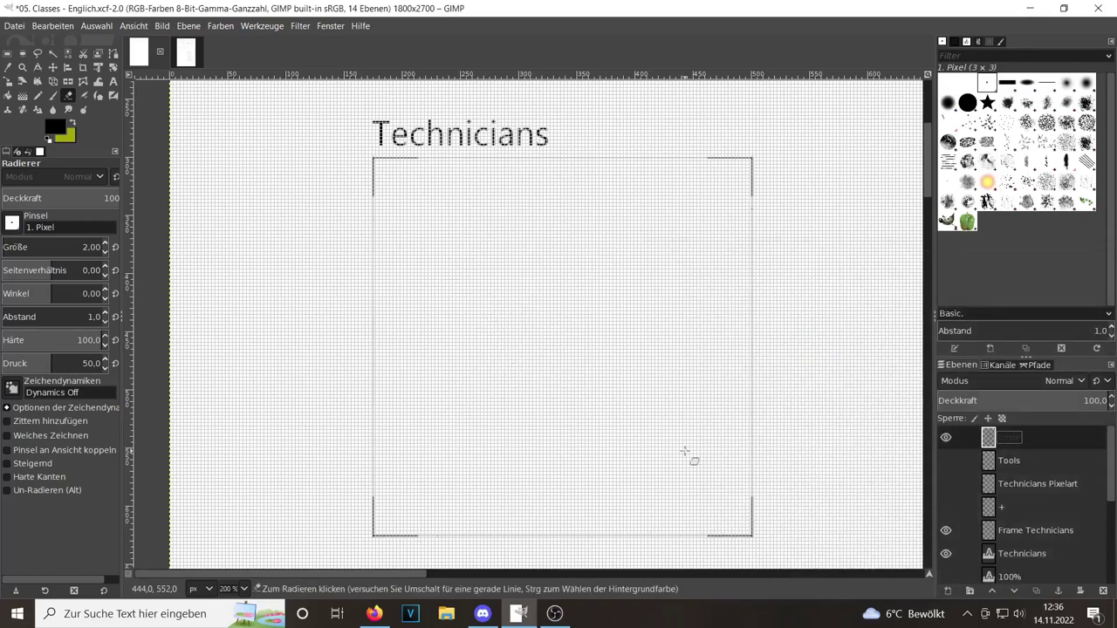
- Draw the circle's left edge and the diagonal run toward its top
scroll(620, 421, left, 3)
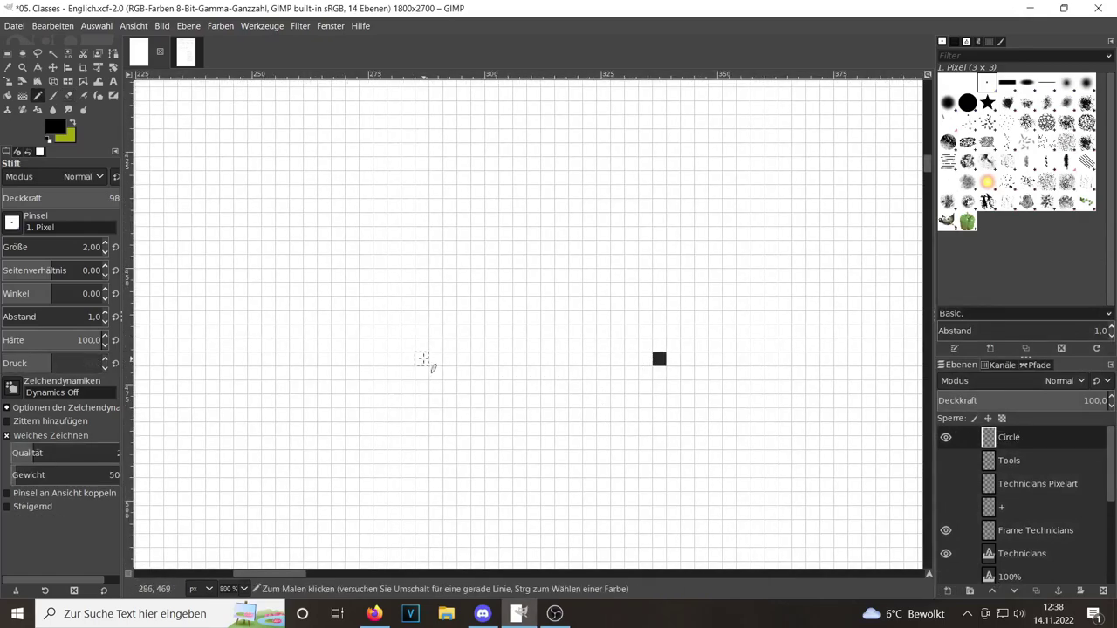
drag(351, 329, 352, 417)
drag(366, 293, 366, 248)
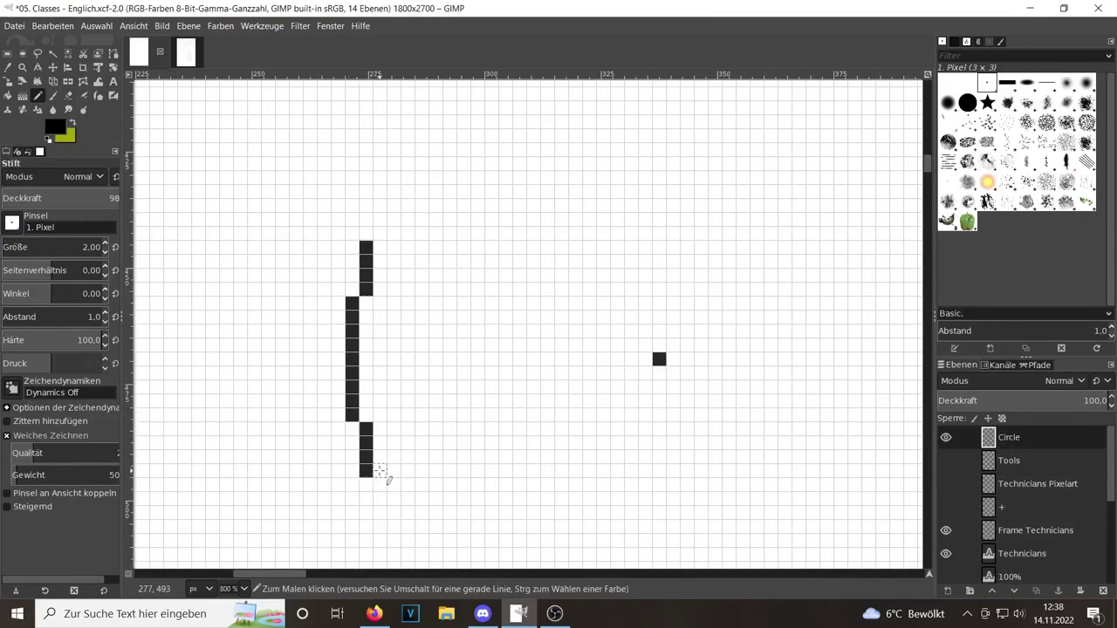
drag(380, 476, 380, 502)
mouse_move(380, 248)
mouse_down()
mouse_move(388, 209)
mouse_move(421, 179)
mouse_up()
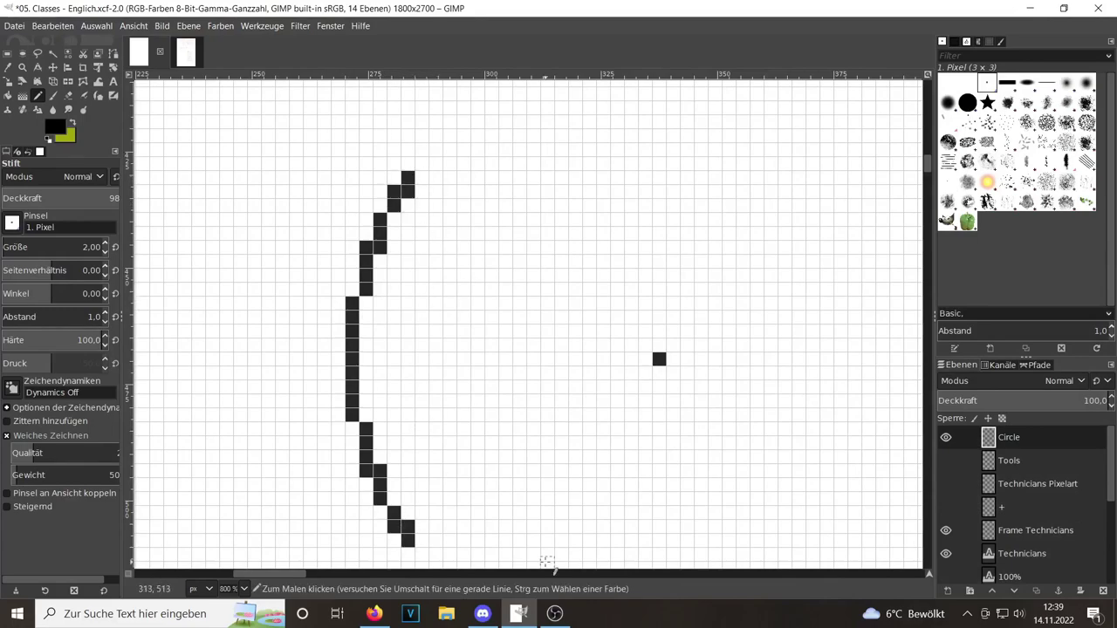
scroll(429, 448, down, 2)
scroll(424, 155, up, 4)
scroll(424, 154, down, 5)
- Add the lower-left curve pixels and extend the top arc rightward
drag(354, 438, 396, 480)
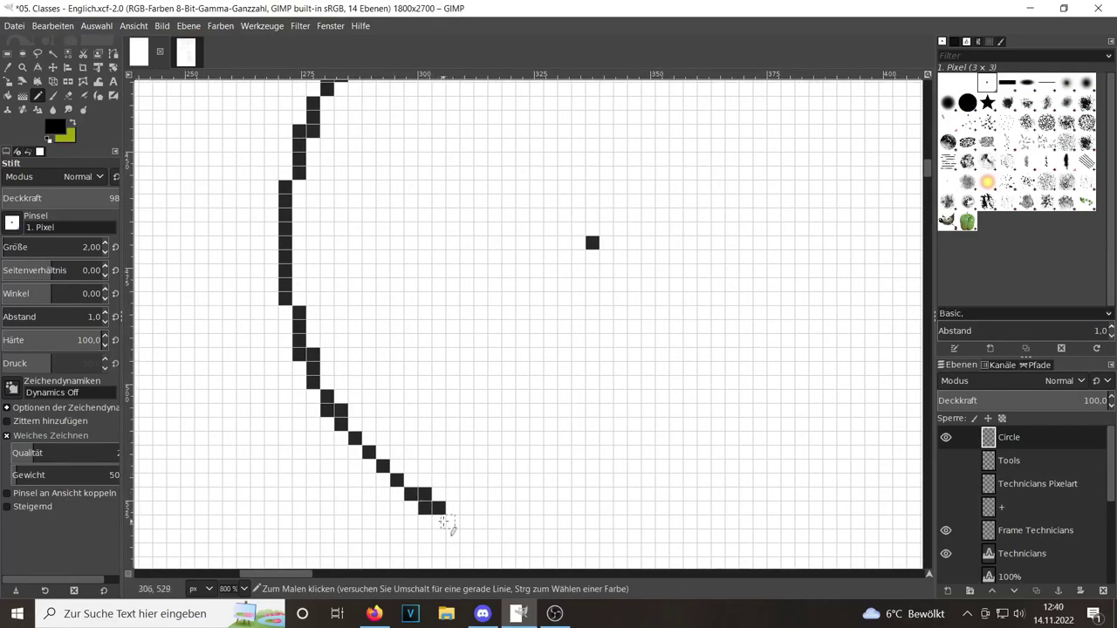
scroll(446, 522, down, 1)
click(455, 489)
scroll(459, 179, up, 5)
drag(459, 180, 549, 169)
scroll(668, 402, down, 1)
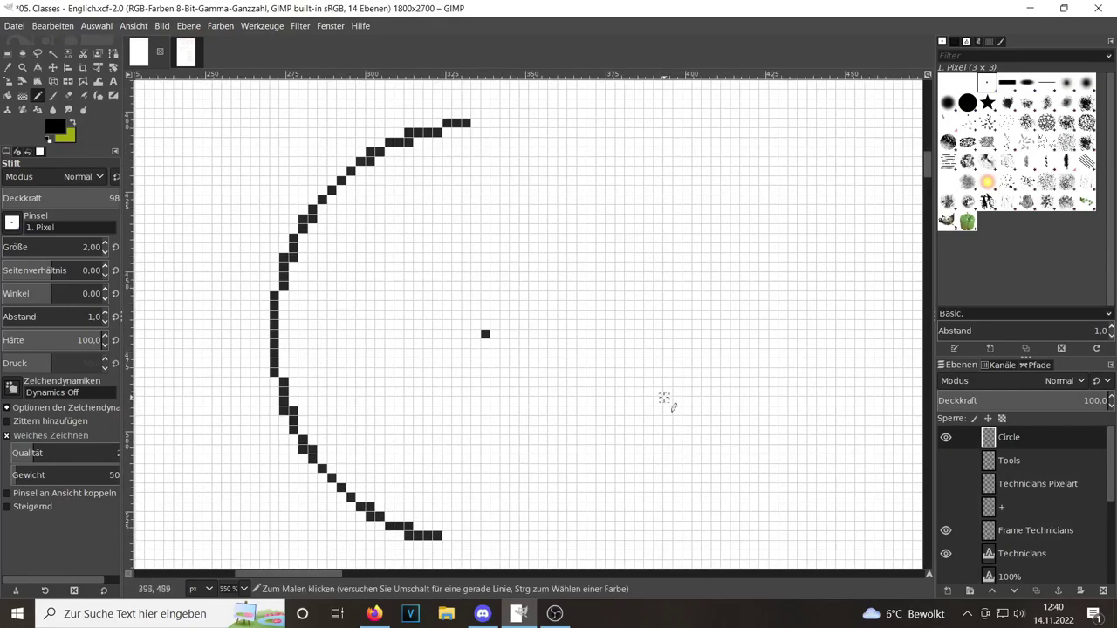
scroll(476, 127, up, 2)
drag(469, 132, 572, 133)
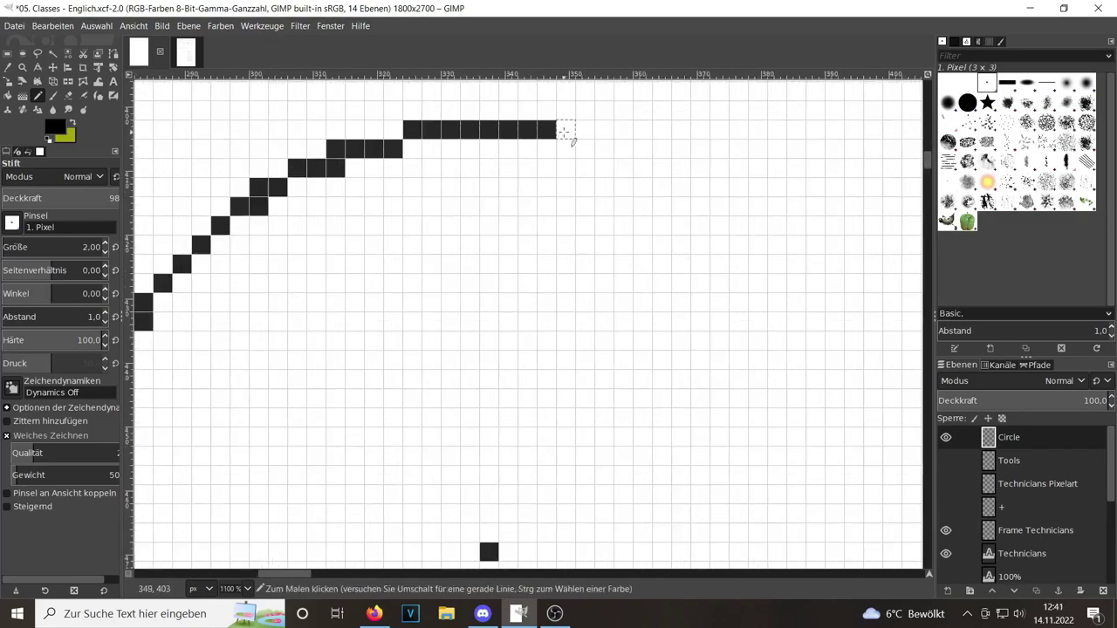
scroll(497, 464, down, 5)
scroll(435, 489, up, 1)
- Enlarge the pencil by one pixel and extend the bottom curve and right side upward
key(bracketright)
scroll(434, 488, up, 1)
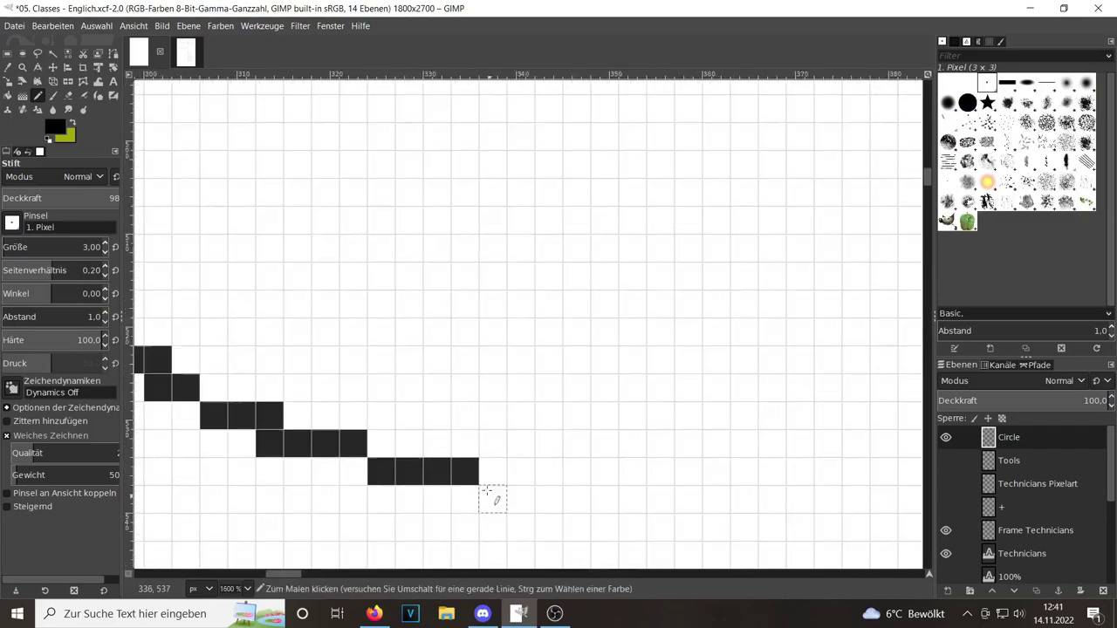
mouse_move(489, 476)
mouse_down()
mouse_move(689, 442)
mouse_move(825, 390)
mouse_move(803, 314)
mouse_move(843, 169)
mouse_move(843, 96)
mouse_up()
scroll(825, 390, down, 2)
scroll(810, 366, right, 2)
scroll(843, 140, up, 5)
scroll(843, 140, right, 2)
mouse_move(732, 356)
mouse_down()
mouse_move(686, 225)
mouse_move(529, 115)
mouse_up()
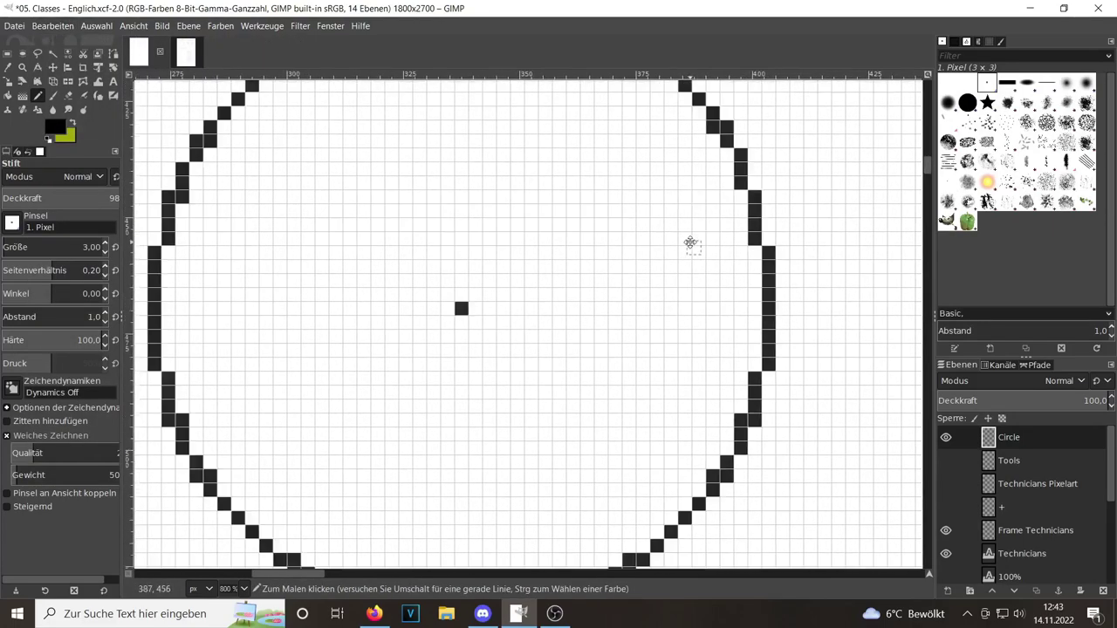
scroll(690, 242, up, 3)
scroll(660, 297, left, 2)
- Undo the misplaced arc, redraw the upper-right arc, and show the Tools and Technicians Pixelart layers
click(52, 25)
click(82, 41)
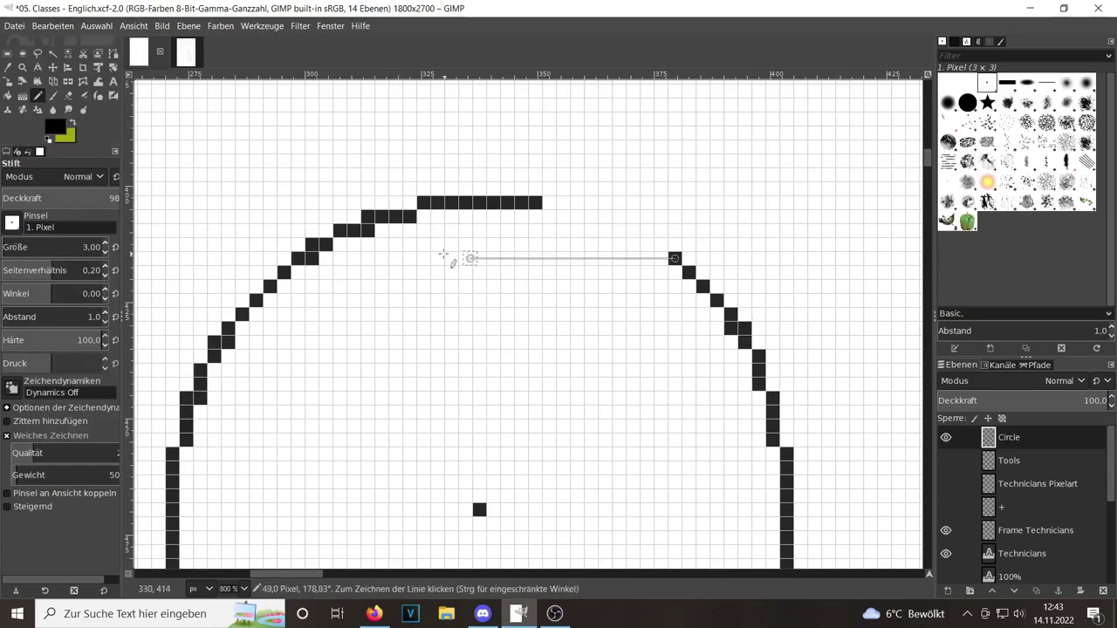
scroll(529, 245, down, 1)
scroll(567, 201, right, 5)
scroll(630, 134, down, 2)
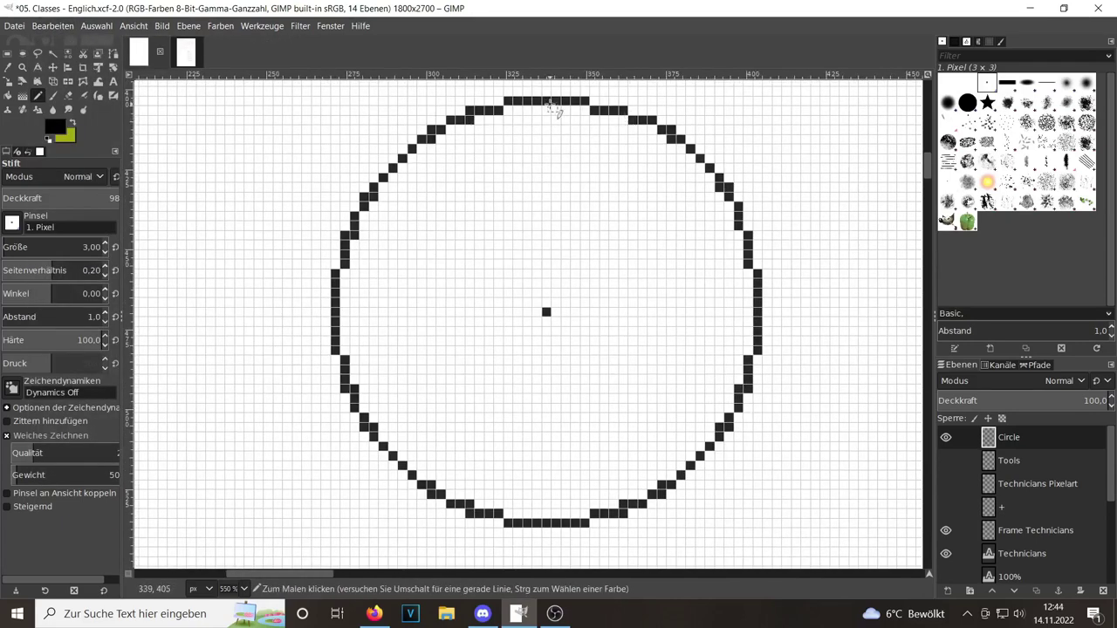
scroll(610, 286, up, 1)
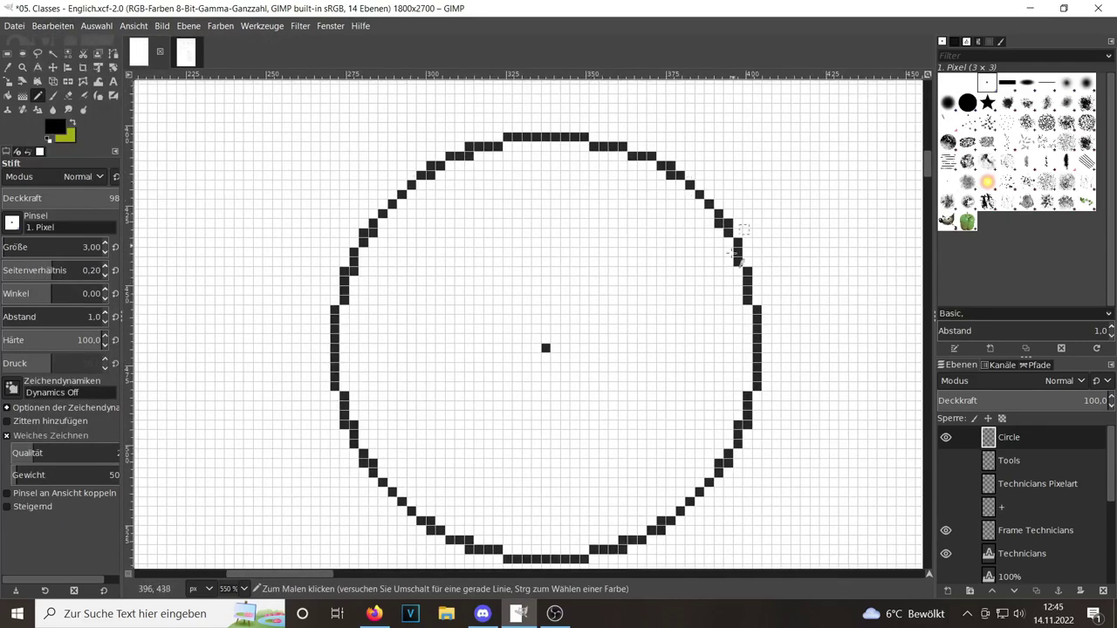
key(ctrl+z)
scroll(728, 241, up, 3)
scroll(728, 241, down, 1)
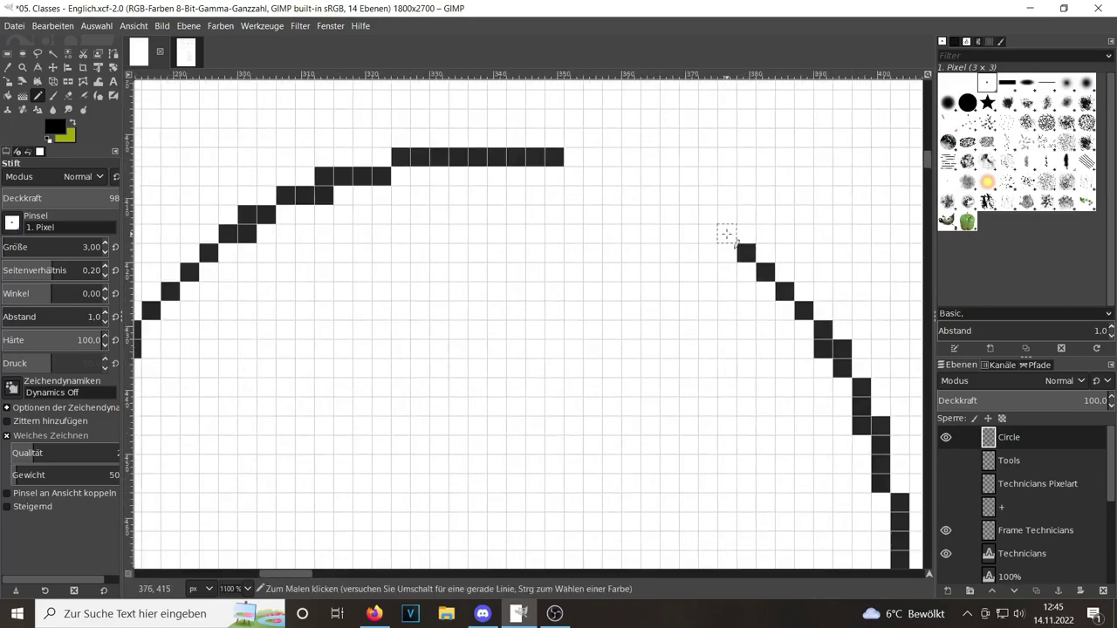
drag(727, 234, 611, 167)
scroll(743, 530, down, 3)
scroll(725, 463, down, 2)
click(946, 460)
click(947, 483)
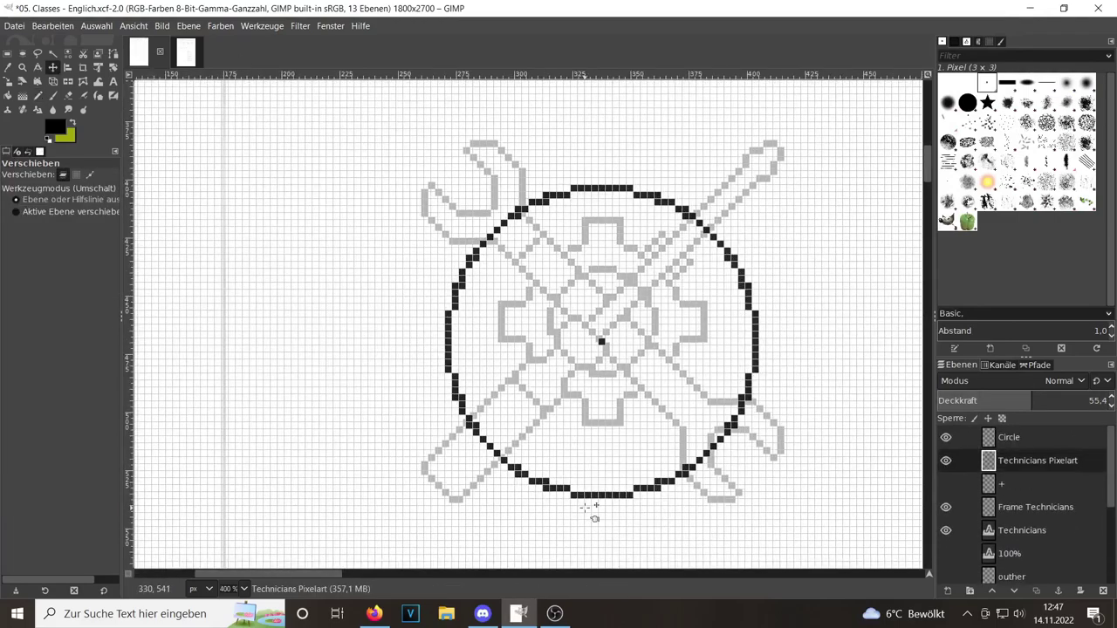
- Move the pixel art down to centre it in the circle, then select the Circle layer
drag(585, 506, 602, 541)
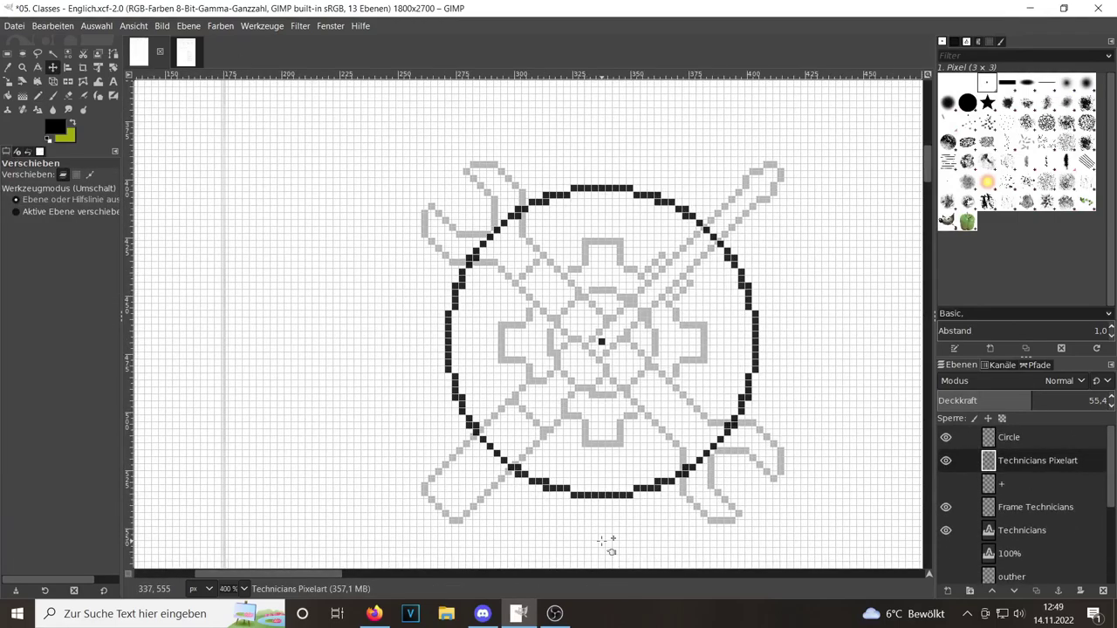
scroll(611, 545, down, 3)
scroll(643, 456, up, 1)
scroll(474, 312, up, 1)
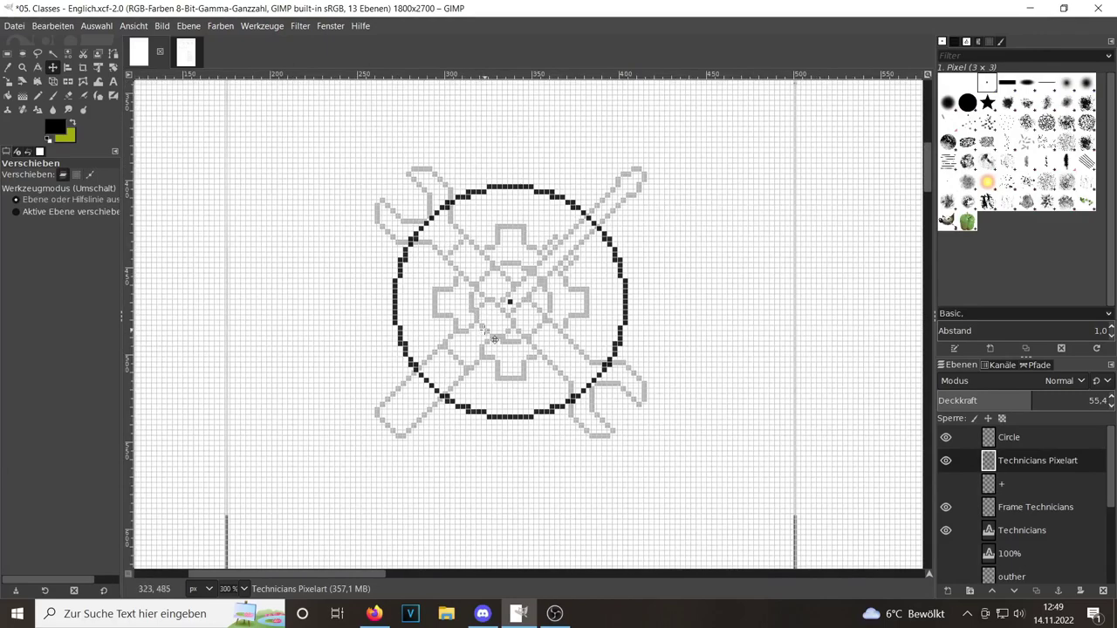
double_click(1013, 438)
click(945, 437)
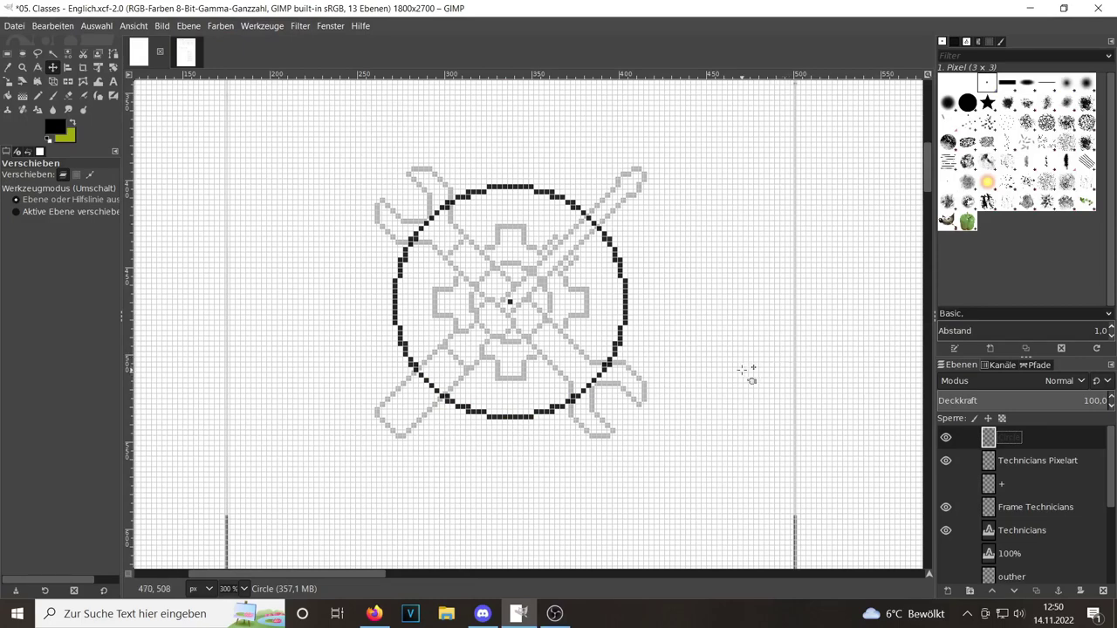
- Hide the circle, raise Technicians Pixelart to full opacity, and show the grey cross guide layer
click(946, 438)
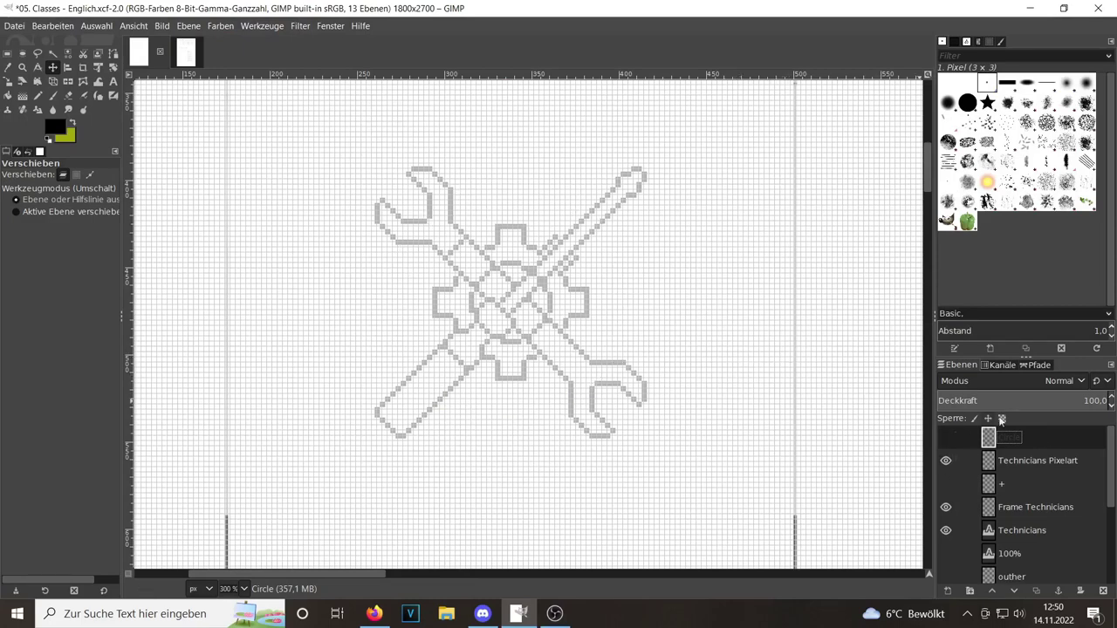
click(1038, 460)
drag(1030, 400, 1107, 401)
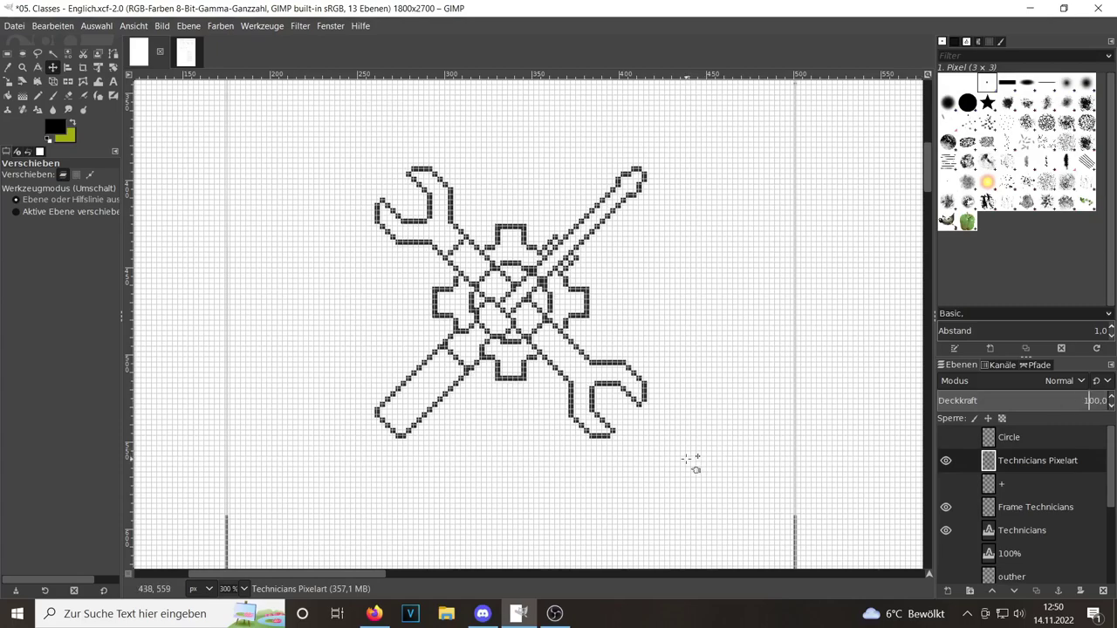
scroll(550, 367, up, 5)
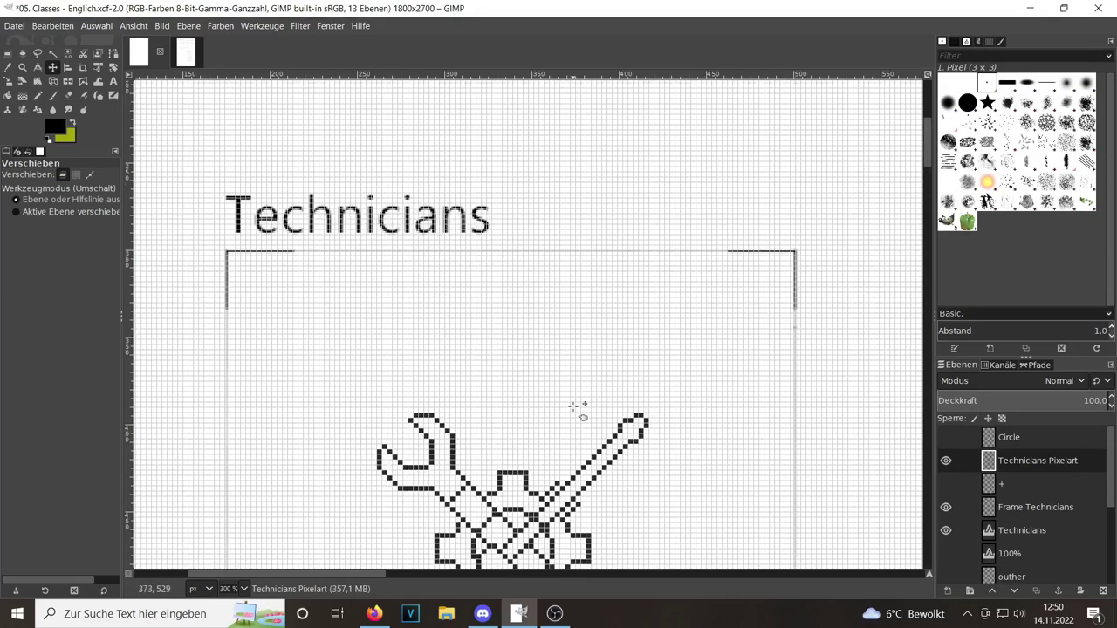
scroll(533, 383, down, 3)
click(946, 484)
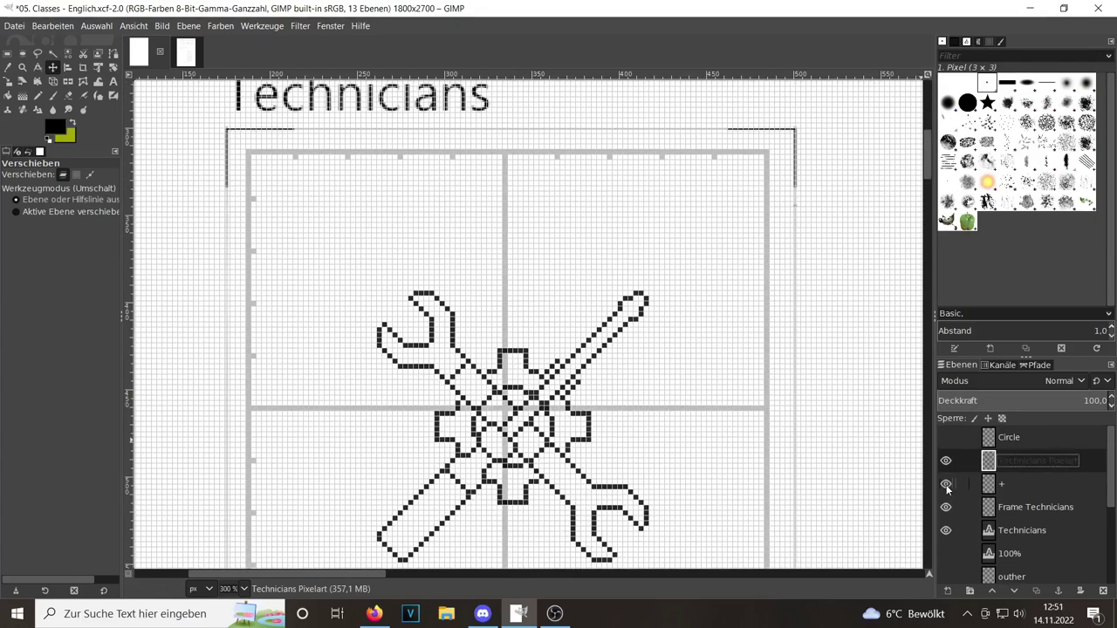
- Nudge the grey cross right, then nudge the pixel art left to centre it on the cross
key(Tab)
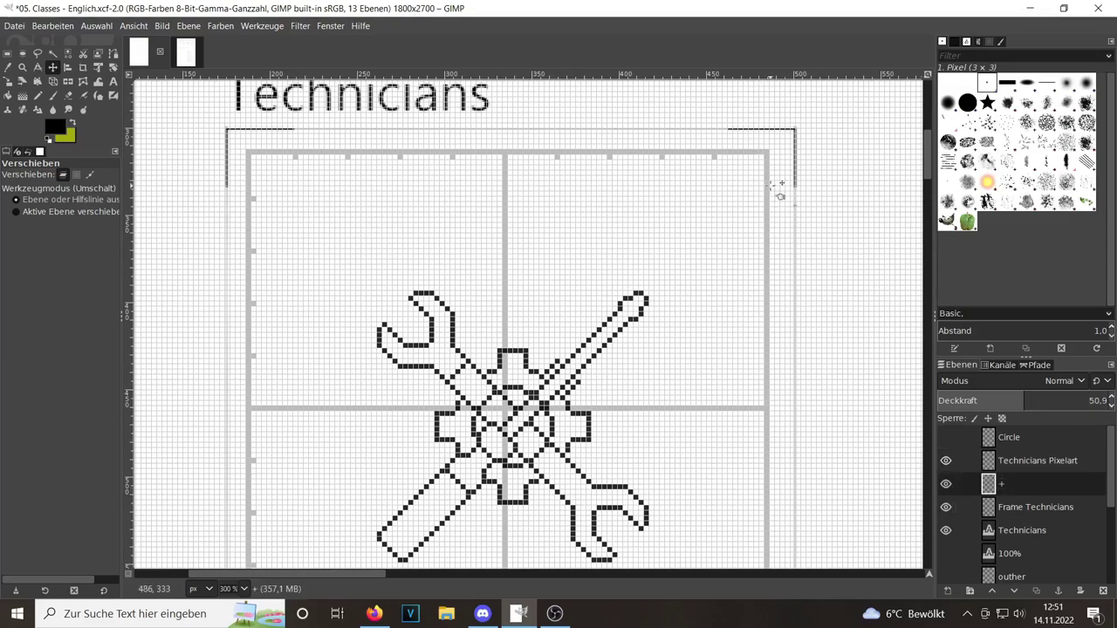
key(Right)
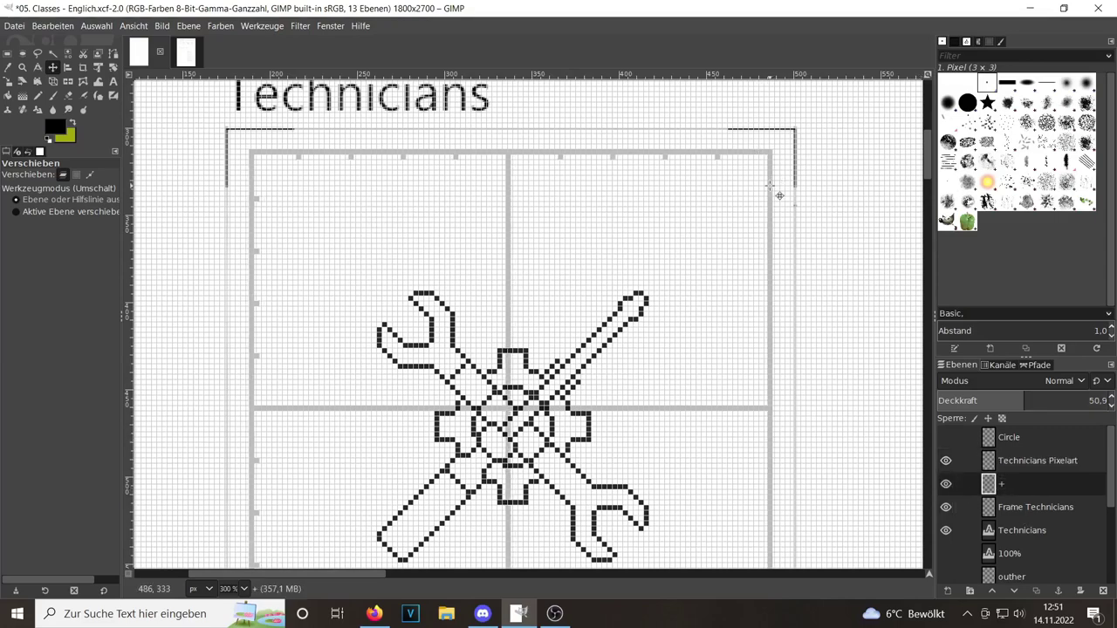
scroll(845, 76, down, 3)
key(Page_Up)
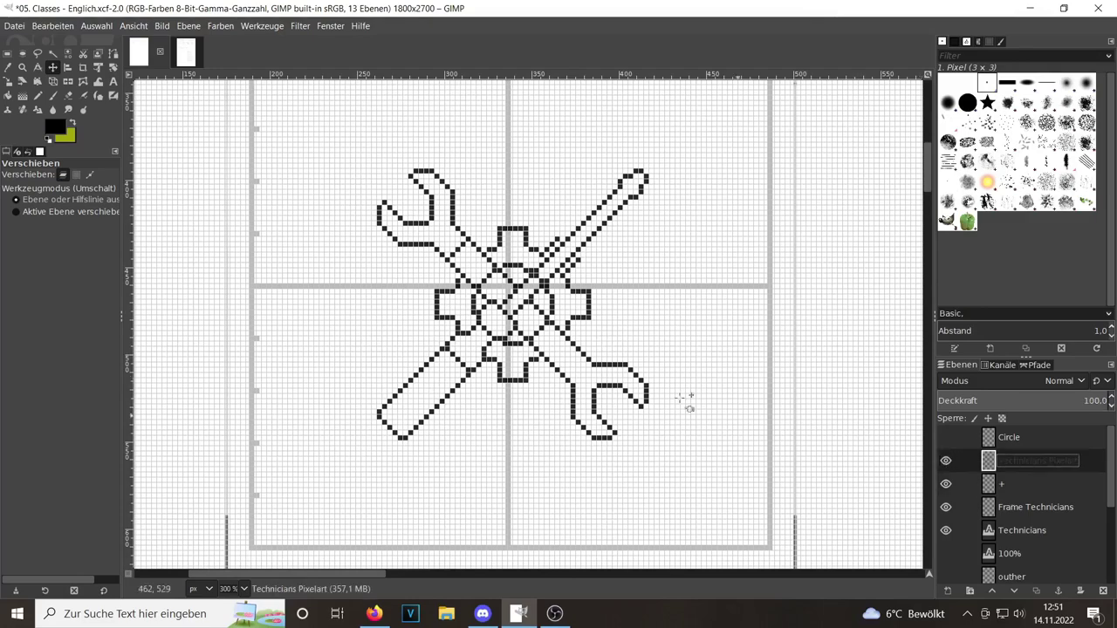
key(Left)
key(Left)
key(Right)
key(Right)
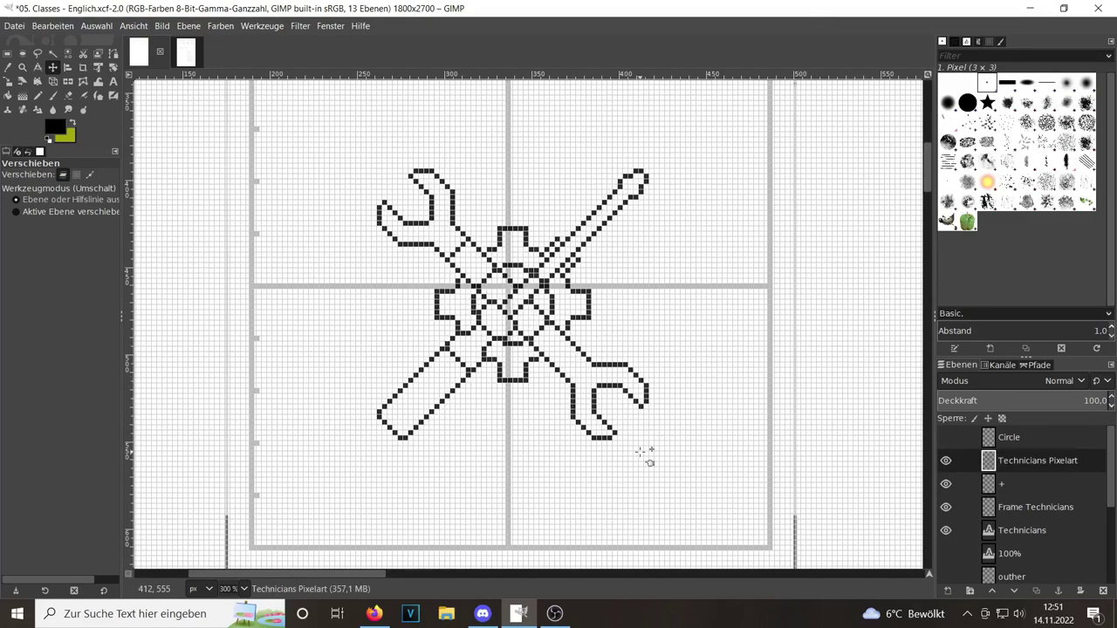
key(Left)
key(Left)
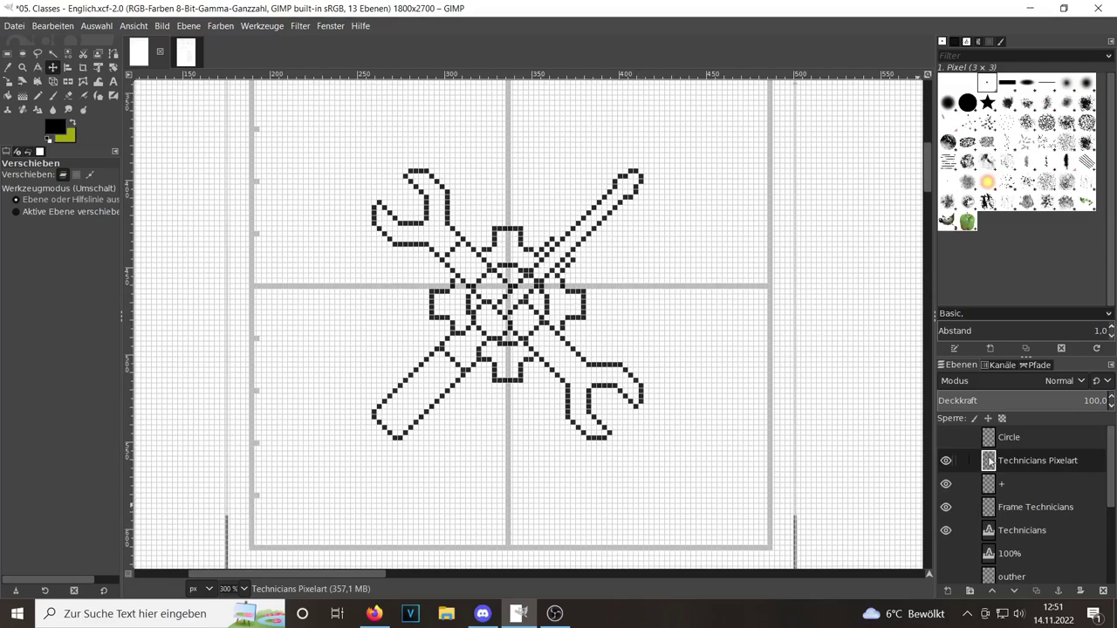
- Shift the guide grid slightly right and nudge the tool artwork up to centre it
scroll(756, 419, up, 3)
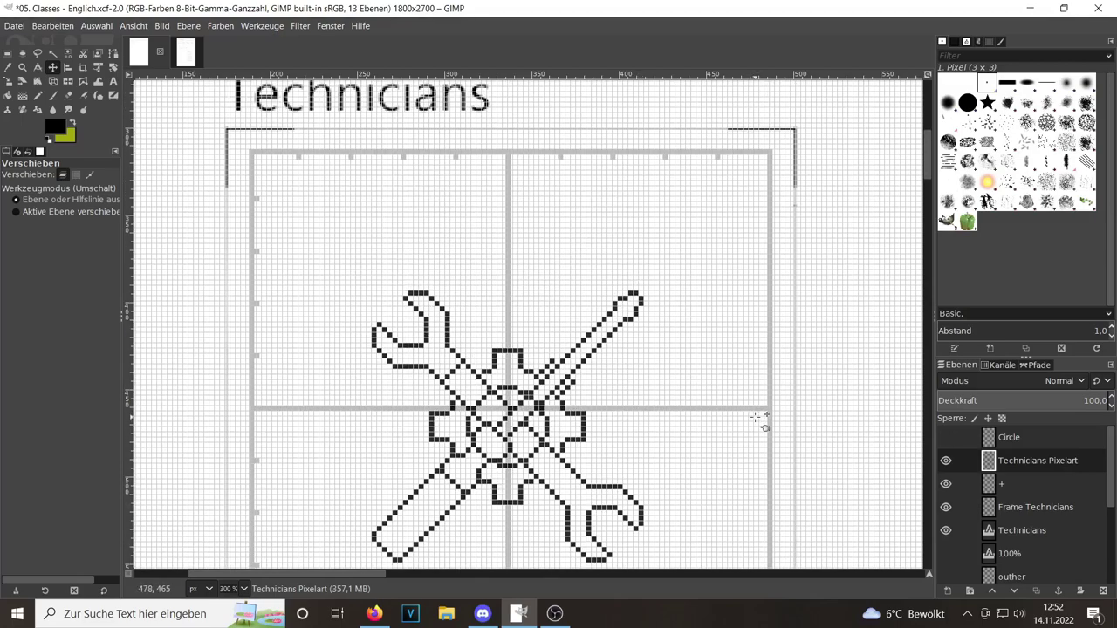
scroll(667, 437, down, 6)
scroll(773, 454, up, 3)
scroll(760, 455, up, 3)
drag(694, 266, 697, 266)
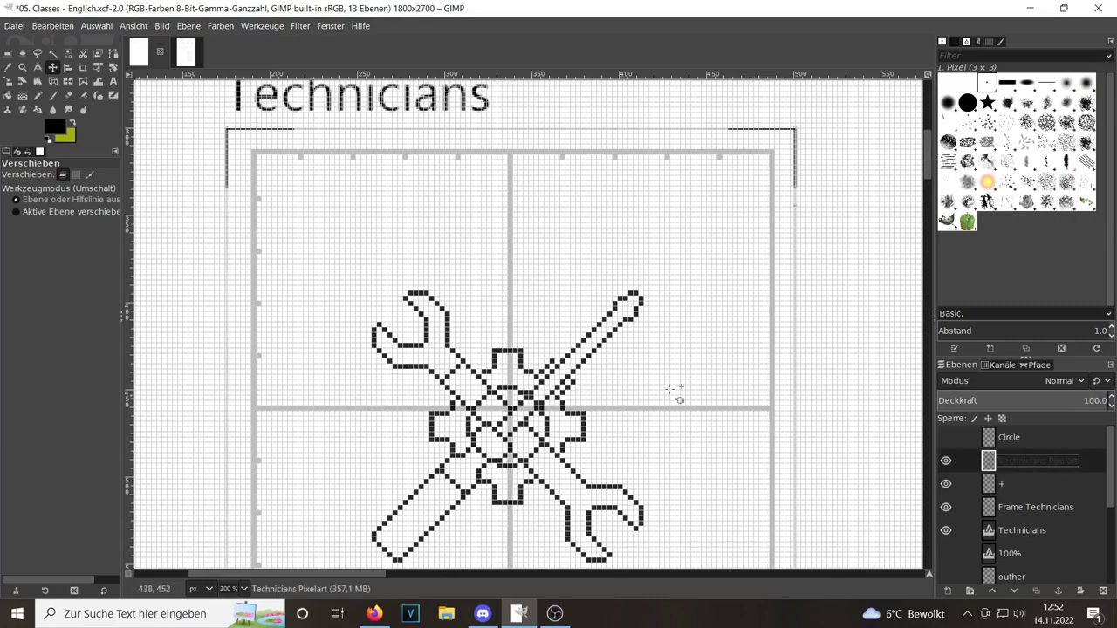
key(Right)
key(Right)
key(Right)
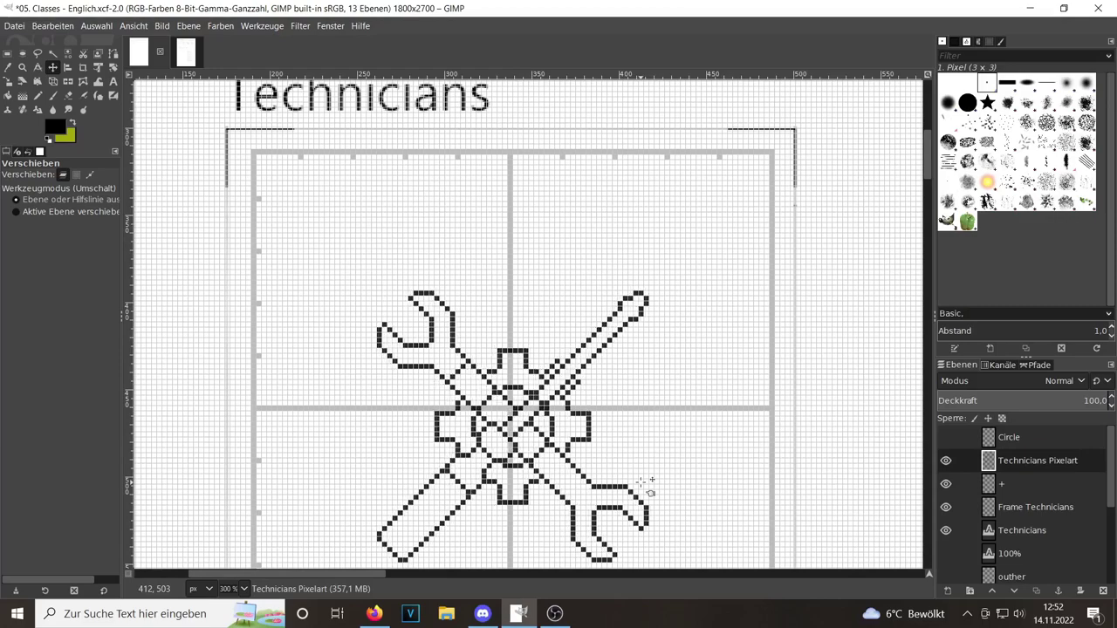
key(Left)
key(Left)
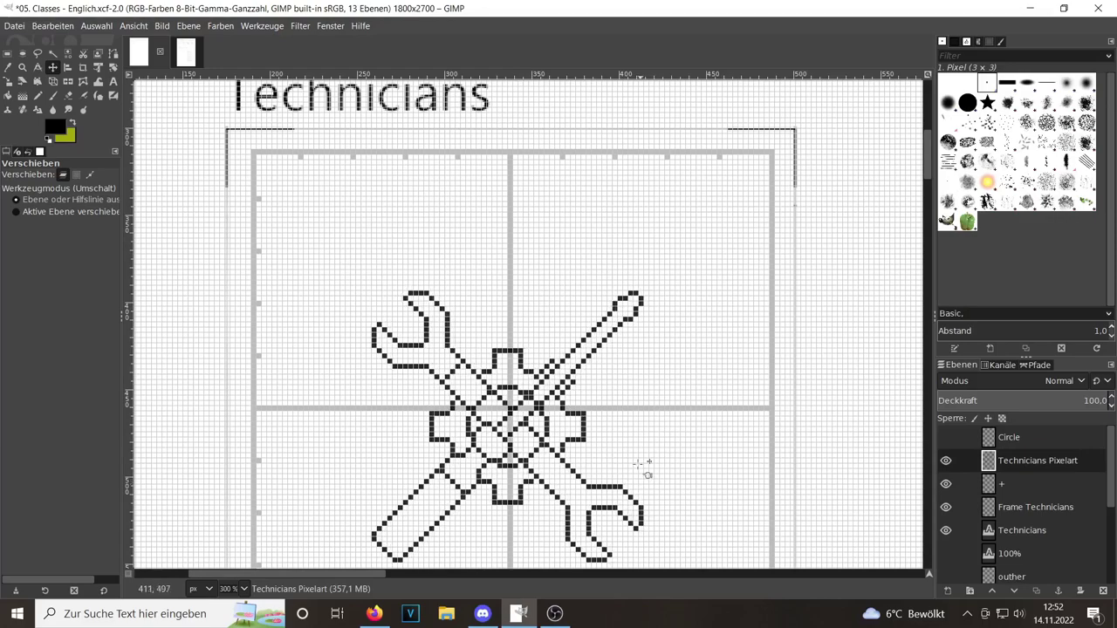
scroll(611, 454, down, 3)
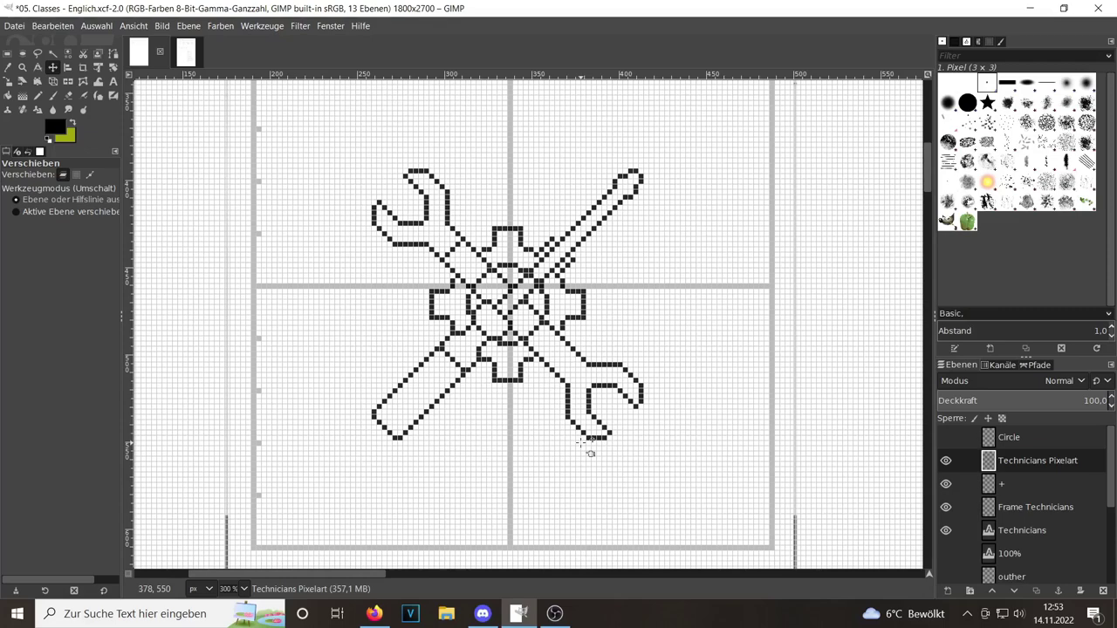
key(Up)
key(Up)
key(Up)
key(Up)
key(Up)
key(Up)
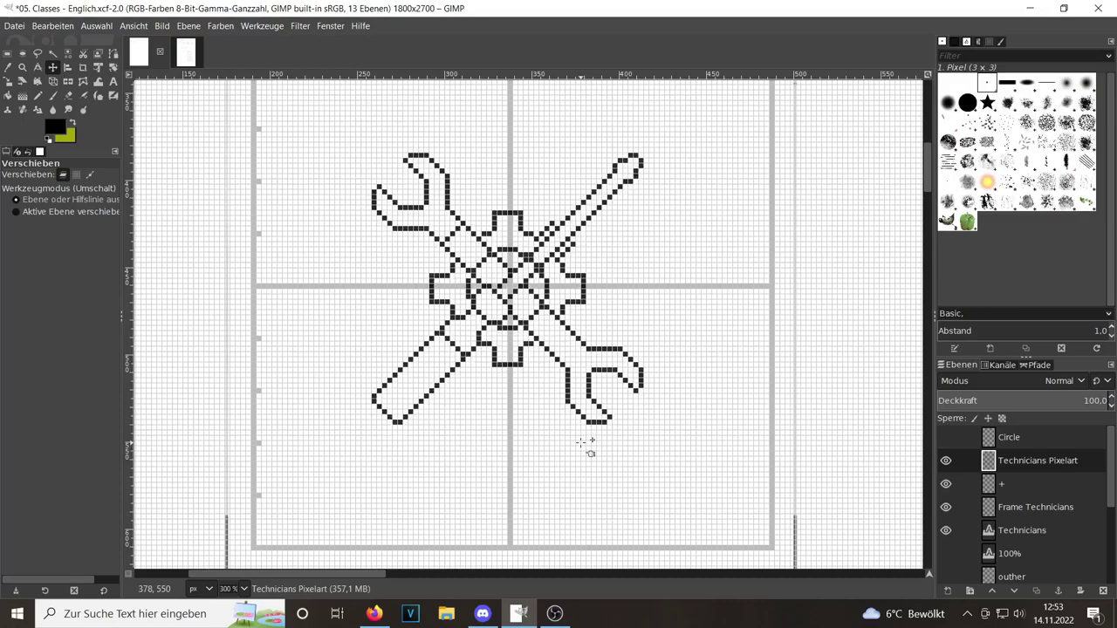
- Show the Circle layer and nudge it up to ring the gear and tools
click(947, 438)
click(956, 438)
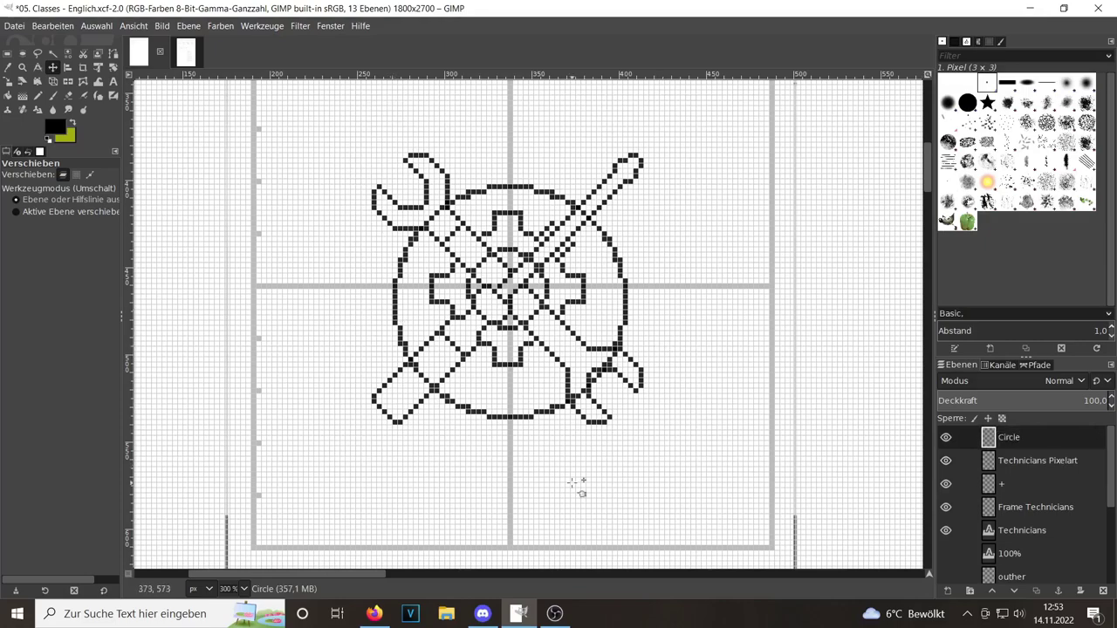
key(Up)
key(Up)
key(Up)
key(Up)
key(Up)
key(Up)
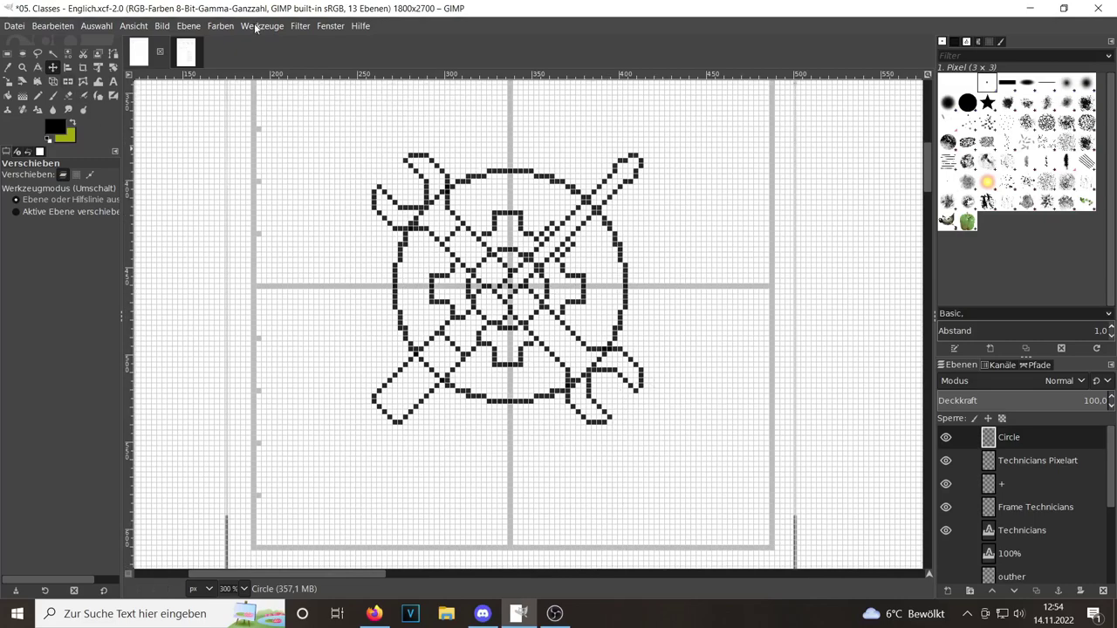
- Try scaling the tool artwork, then reset and cancel, keeping its original size
click(256, 28)
click(828, 351)
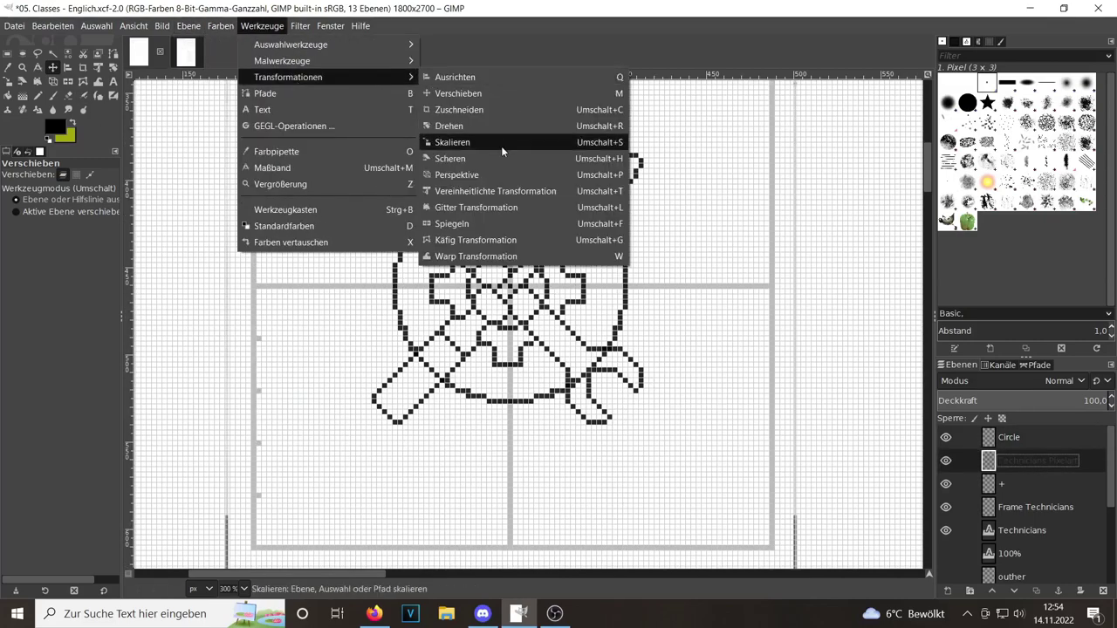
click(463, 143)
click(858, 113)
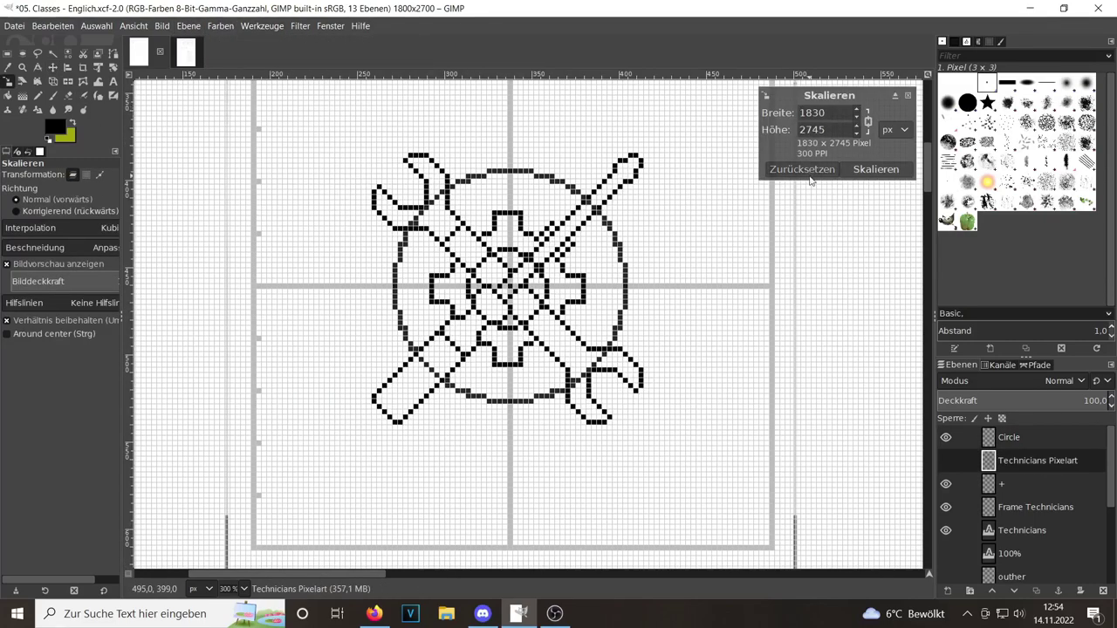
click(860, 113)
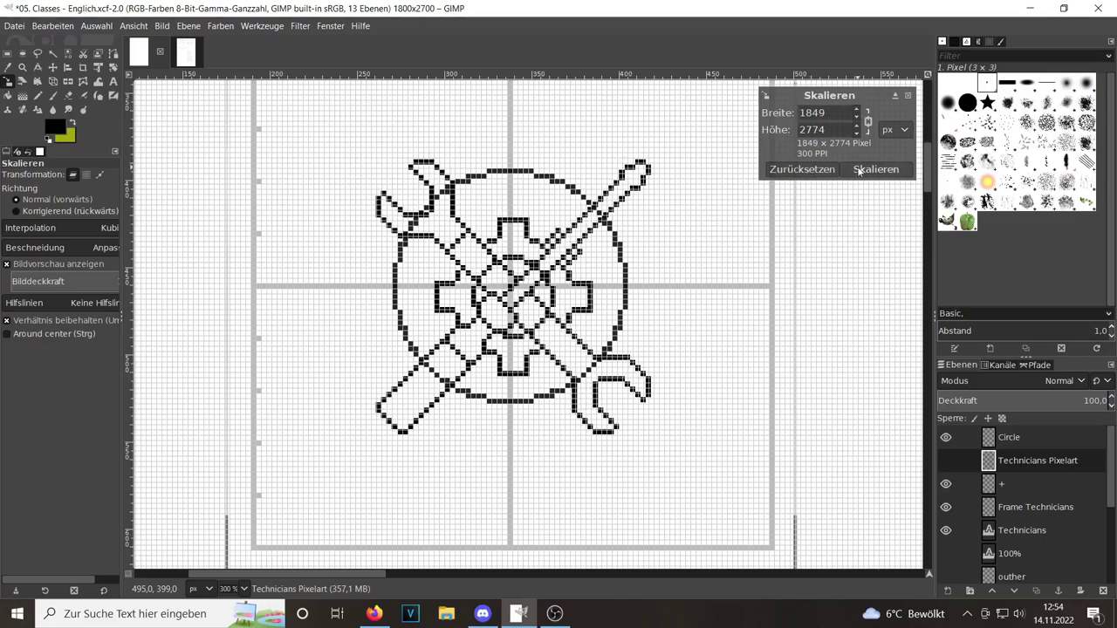
click(802, 170)
click(909, 96)
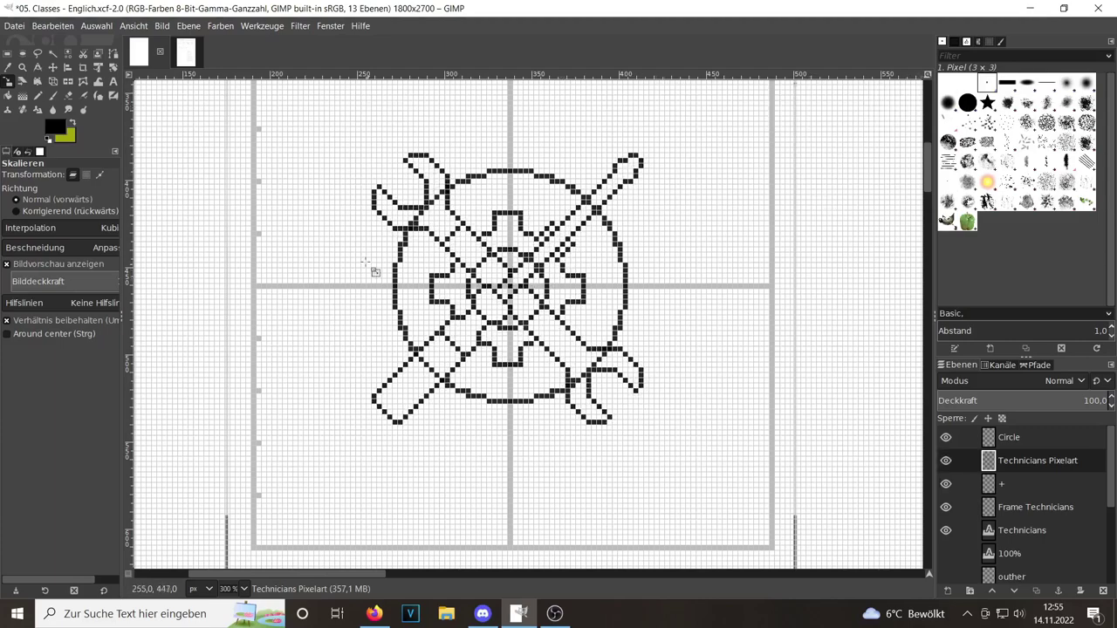
- Compare the circle on and off, then erase a Circle pixel next to the wrench
scroll(586, 454, up, 2)
click(945, 438)
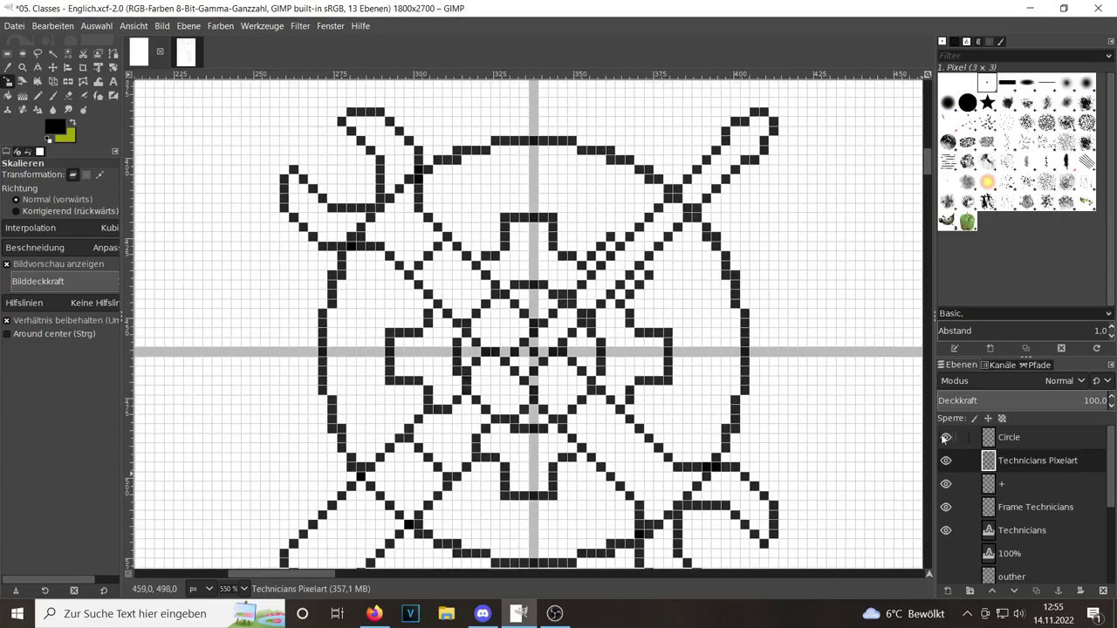
click(945, 437)
click(951, 434)
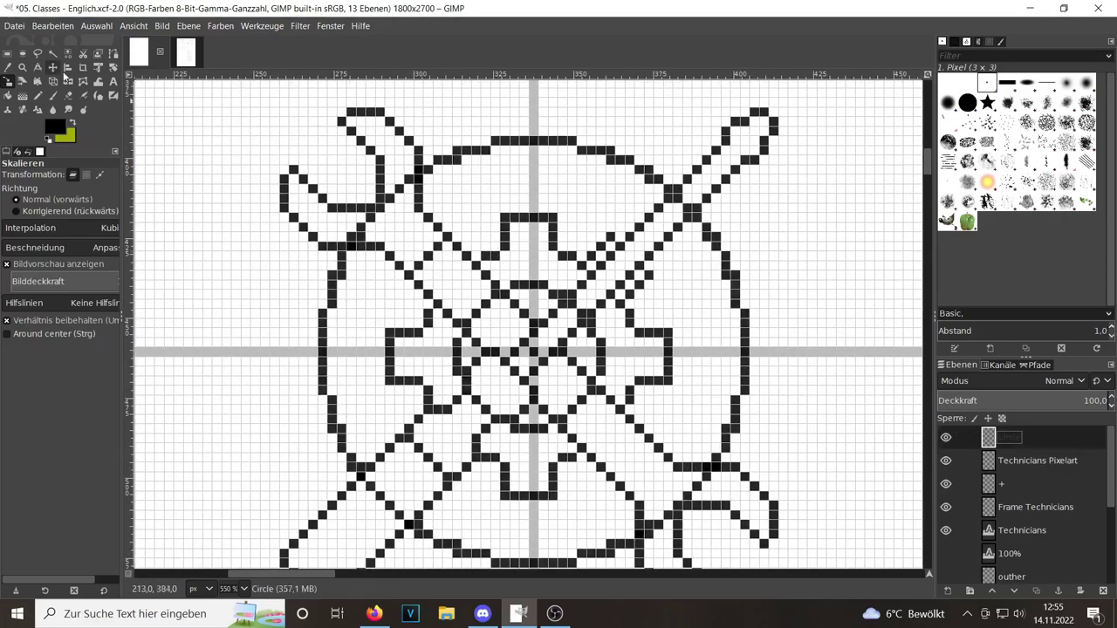
click(68, 95)
click(357, 247)
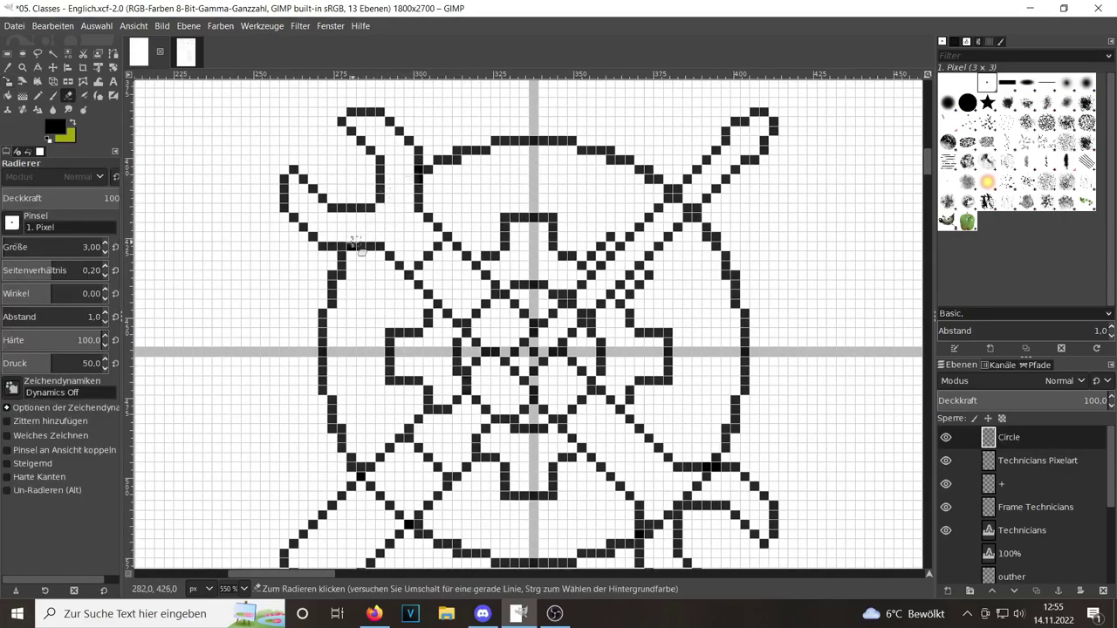
- Erase overlapping circle pixels along the crossing diagonals of the tools
scroll(384, 262, up, 3)
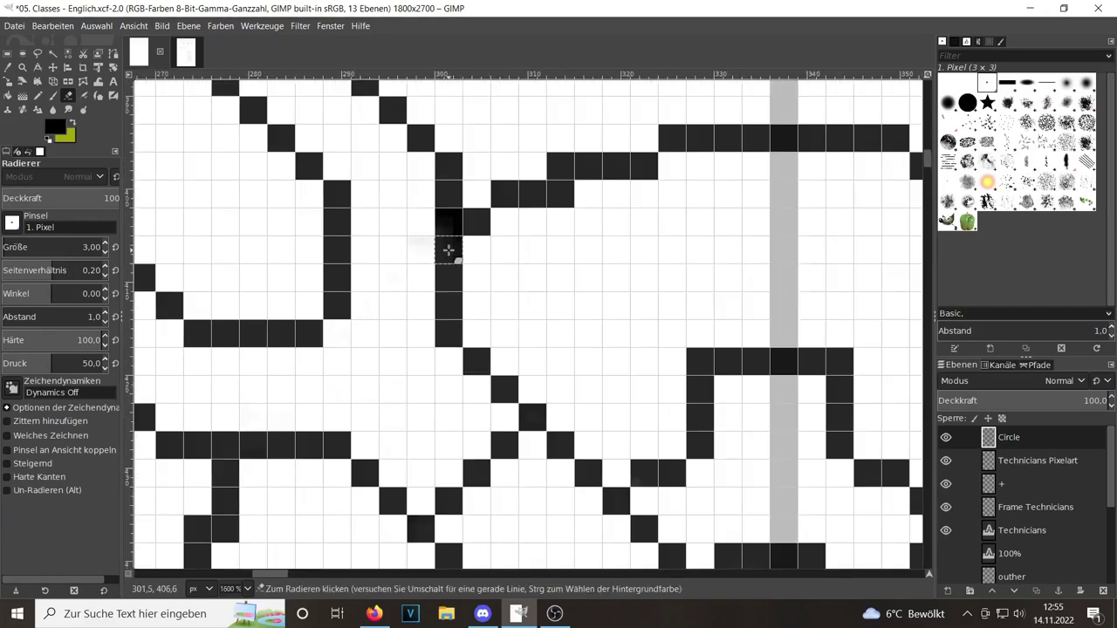
click(449, 222)
scroll(449, 222, down, 3)
scroll(534, 291, up, 3)
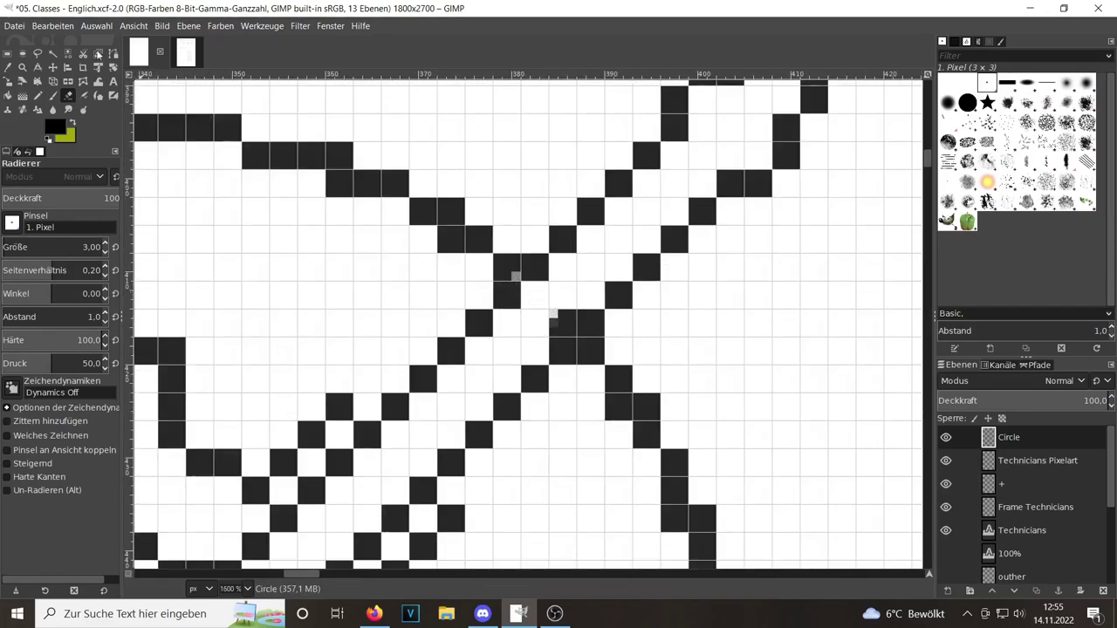
drag(524, 293, 563, 325)
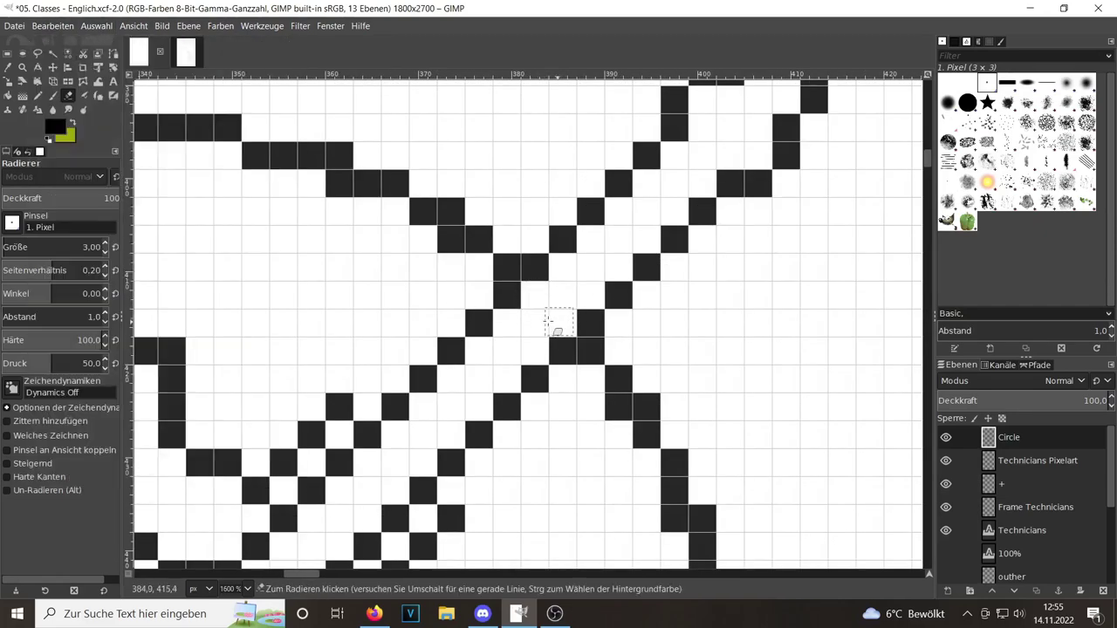
scroll(620, 298, down, 4)
scroll(620, 298, up, 3)
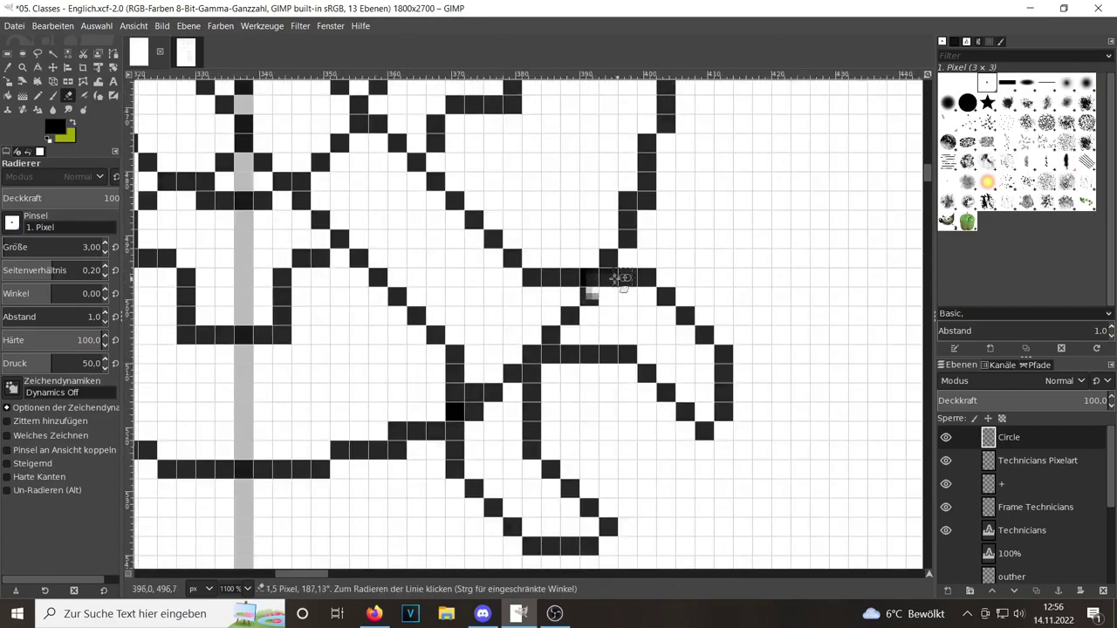
mouse_move(600, 279)
mouse_down()
mouse_move(528, 345)
mouse_move(536, 375)
mouse_up()
- Erase circle pixels inside the screwdriver handle, then undo that stroke
scroll(499, 412, left, 5)
scroll(456, 300, left, 1)
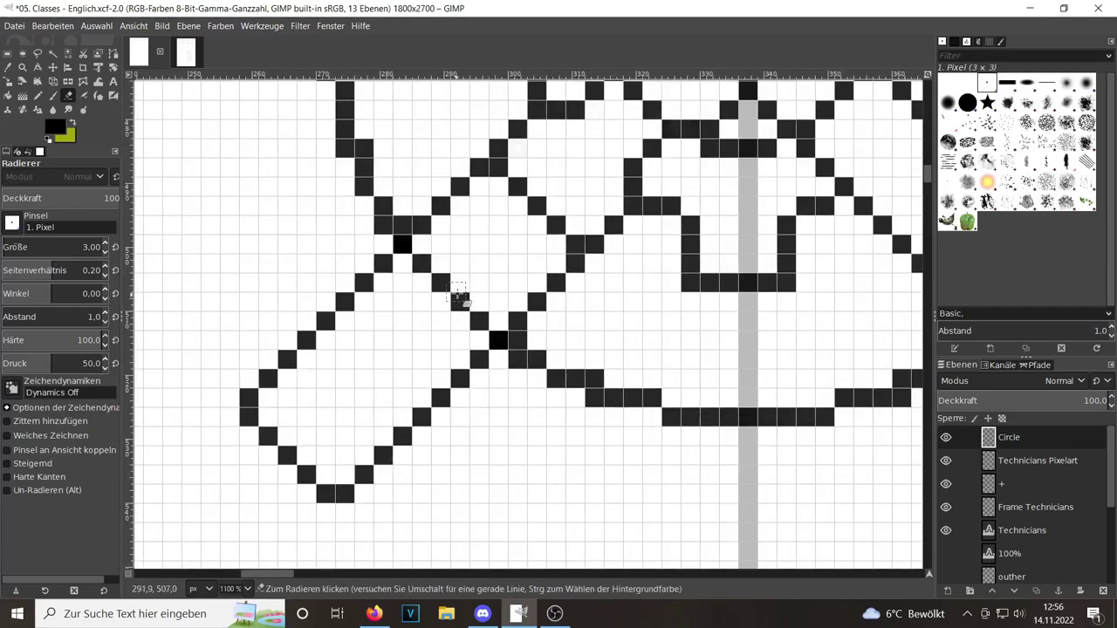
mouse_move(457, 299)
mouse_down()
mouse_move(425, 277)
mouse_move(492, 336)
mouse_up()
key(alt+b)
key(Return)
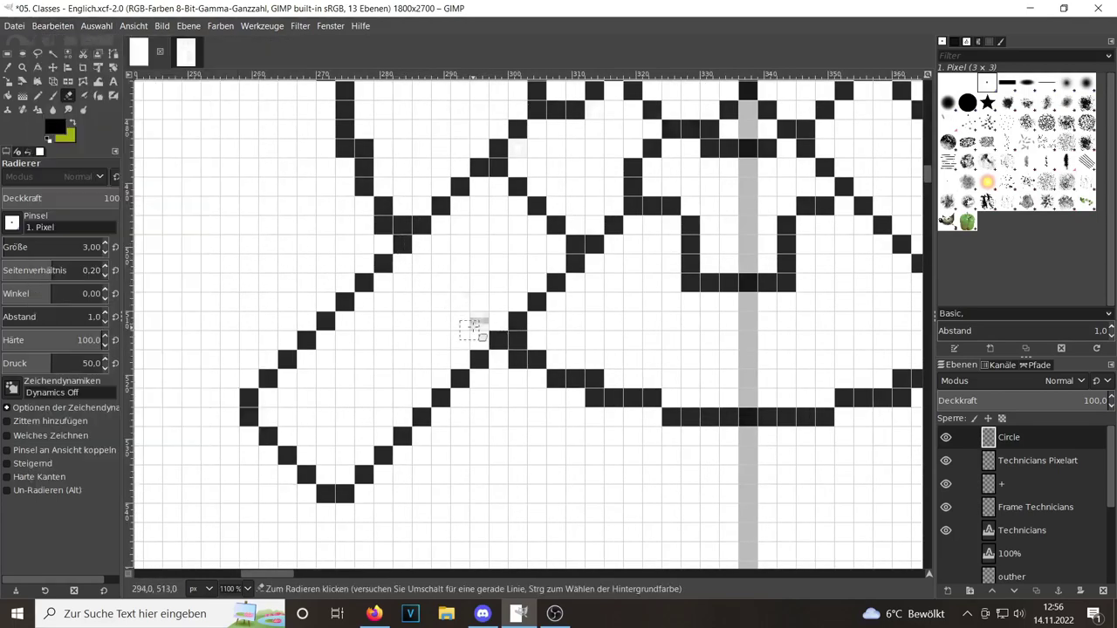
scroll(475, 314, down, 4)
- Turn off the pixel grid and hide the grey '+' guide layer
scroll(498, 312, down, 1)
right_click(820, 426)
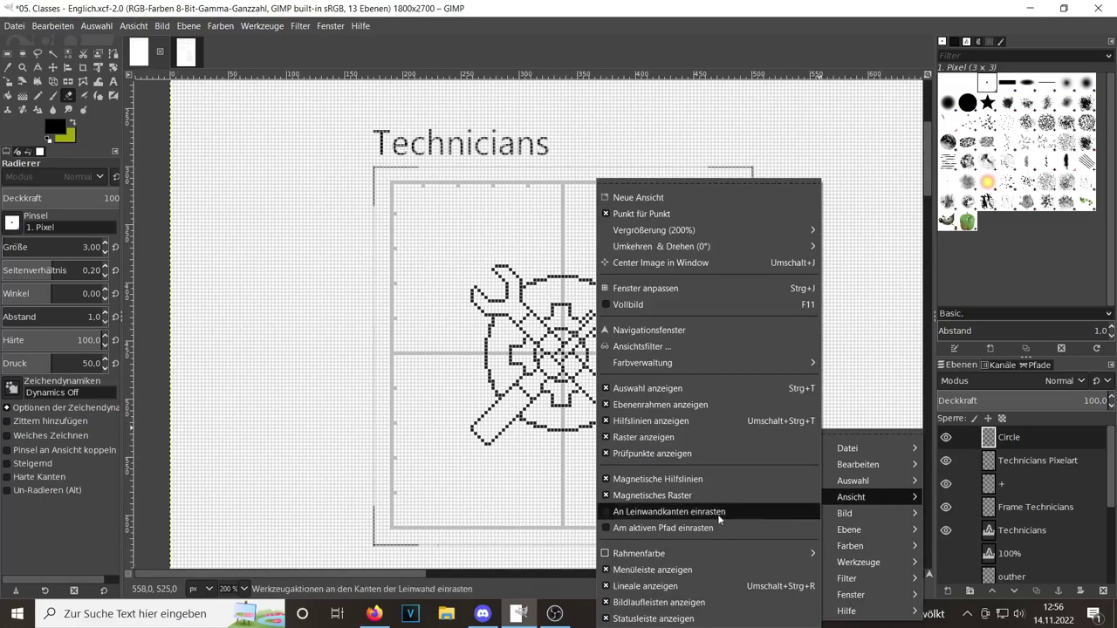
click(664, 440)
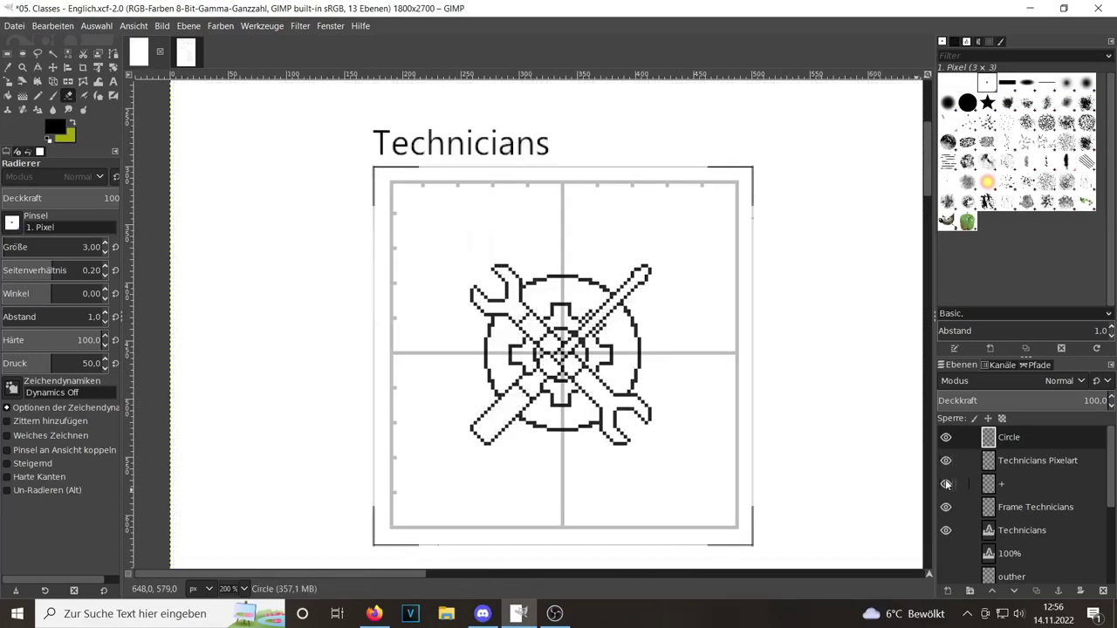
click(946, 485)
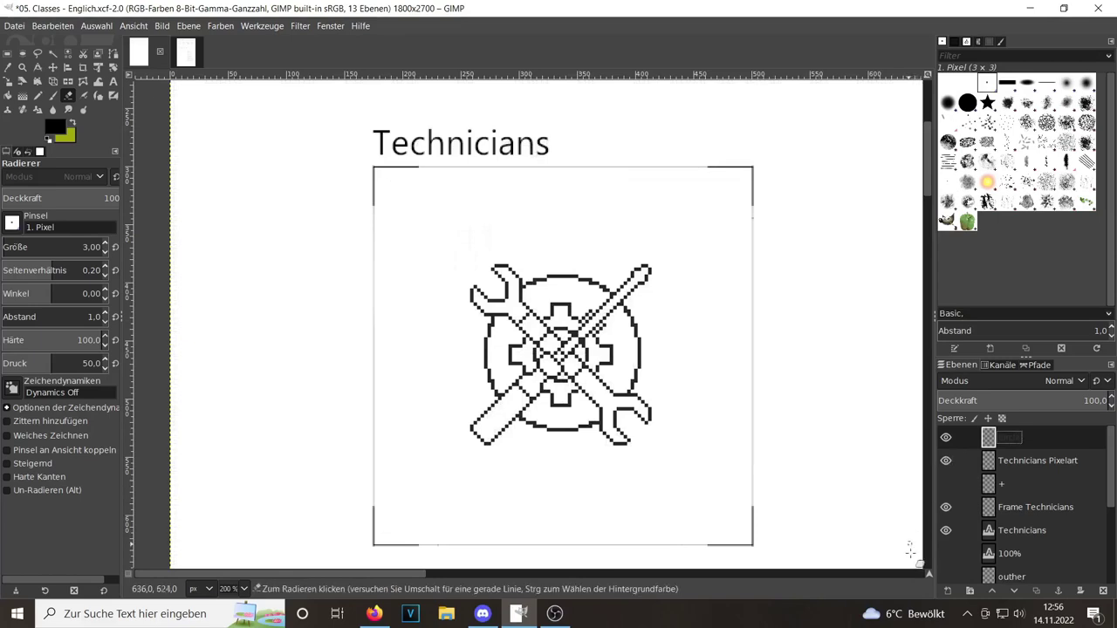